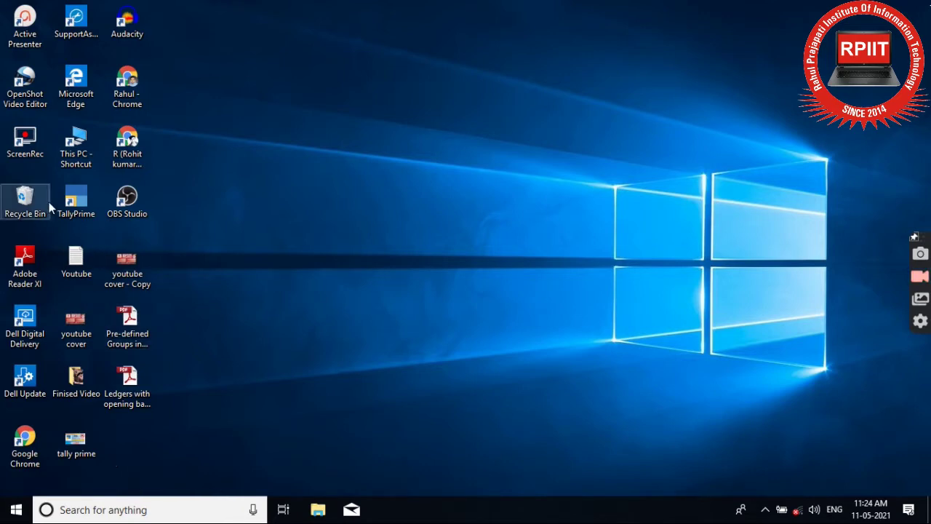
# Open TallyPrime from the desktop and continue in educational mode.
pyautogui.doubleClick(76, 202)
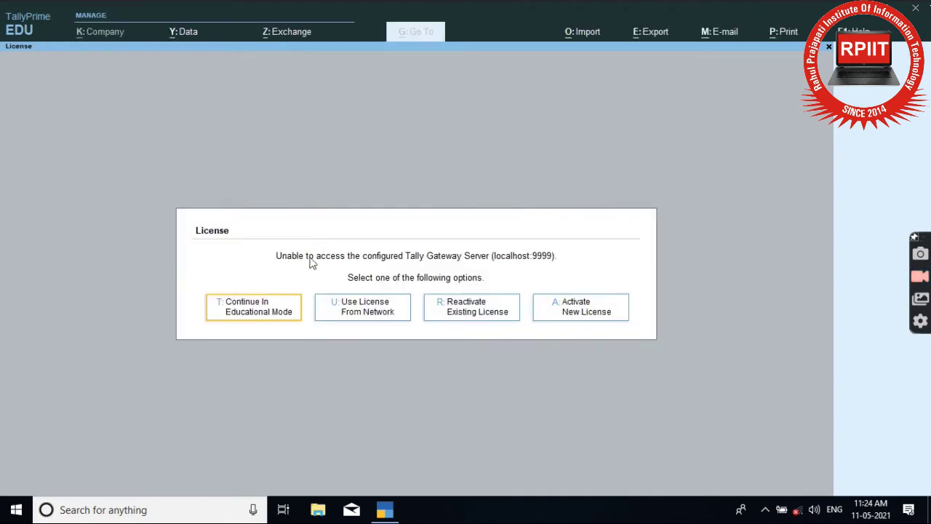
pyautogui.press('Return')
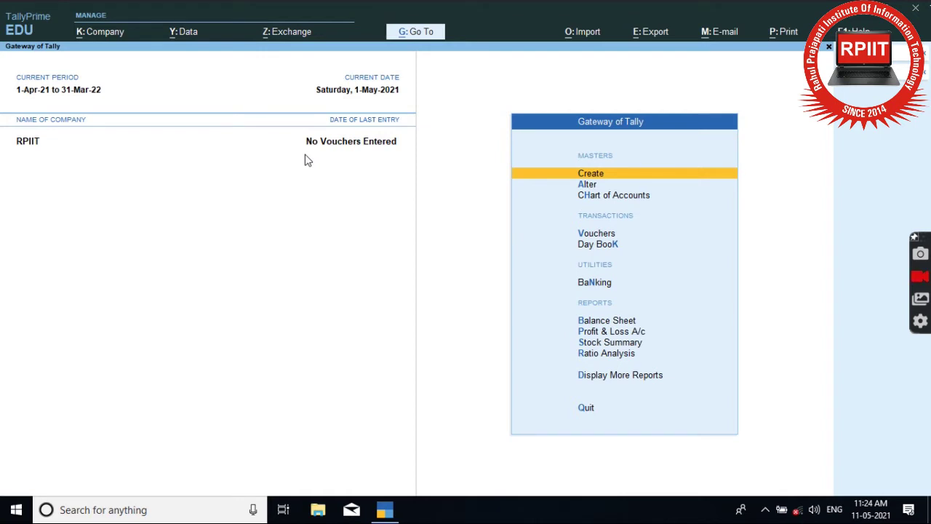
# Start creating a new group master named Abc without an alias and go to its parent group selection.
pyautogui.press('Return')
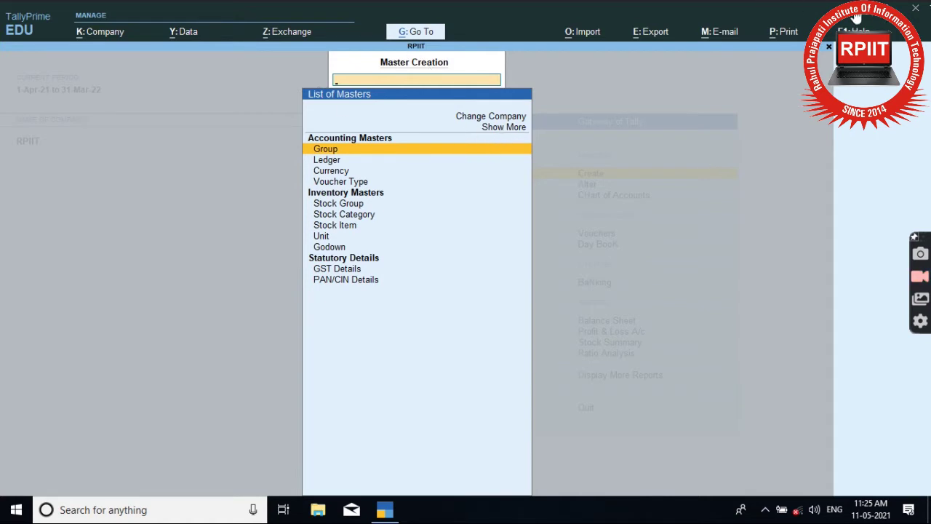
pyautogui.press('Return')
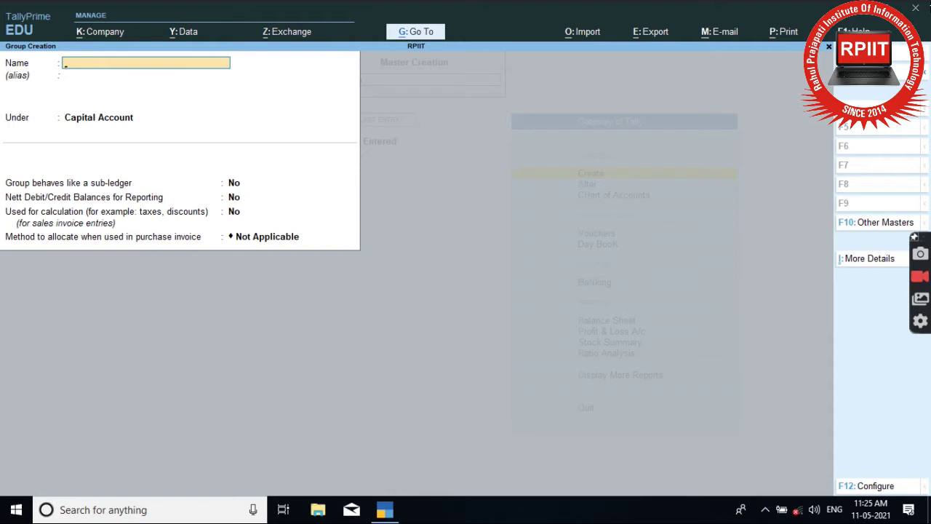
pyautogui.write('Abc')
pyautogui.press('Return')
pyautogui.press('Return')
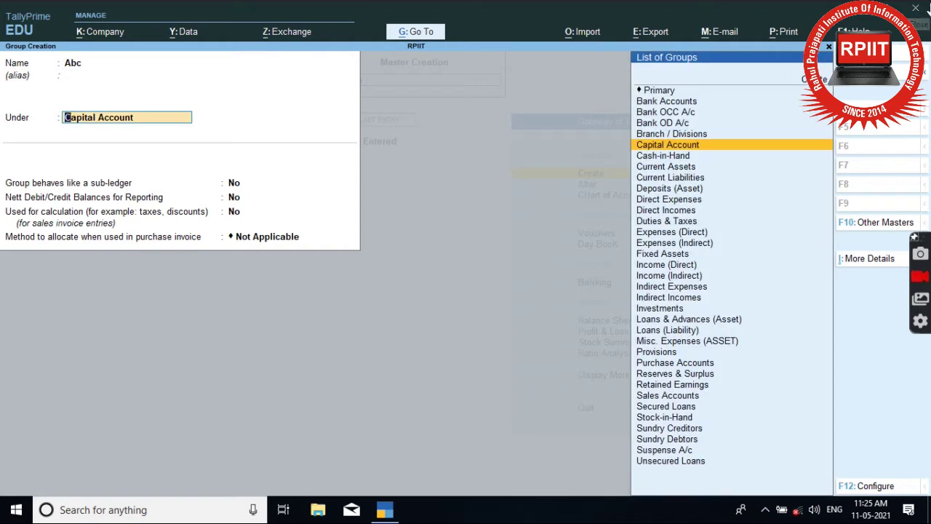
# Look through the start of the parent group list, from the create option through Primary and the bank groups to Cash-in-Hand.
pyautogui.press('Up')
pyautogui.press('Up')
pyautogui.press('Up')
pyautogui.press('Up')
pyautogui.press('Up')
pyautogui.press('Up')
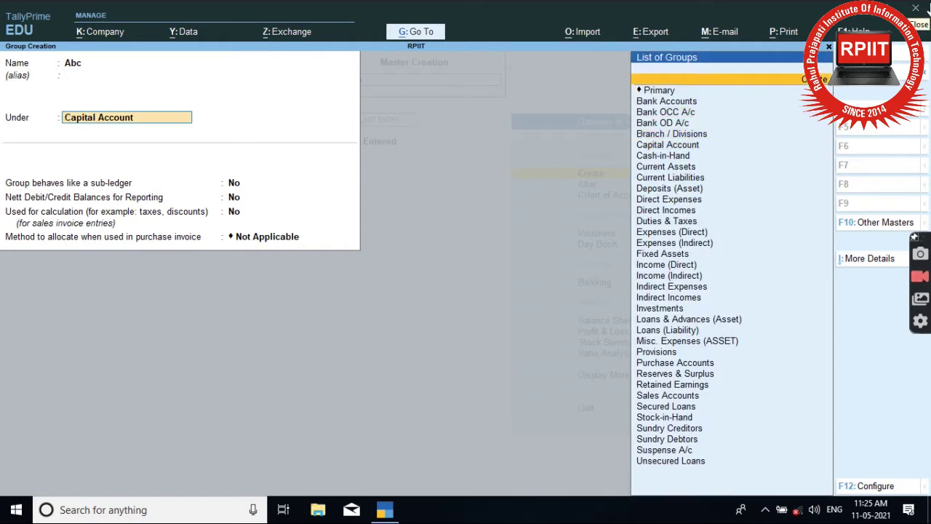
pyautogui.press('Down')
pyautogui.press('Down')
pyautogui.press('Down')
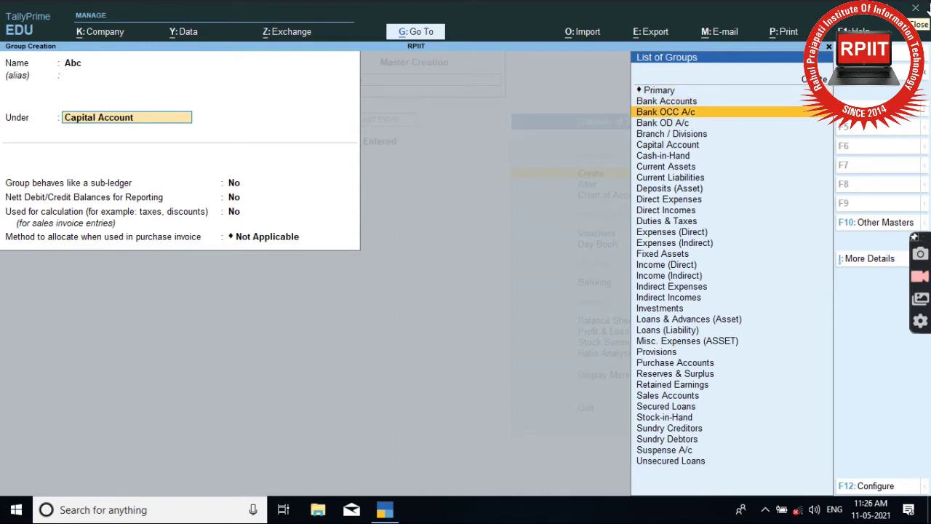
pyautogui.press('Down')
pyautogui.press('Down')
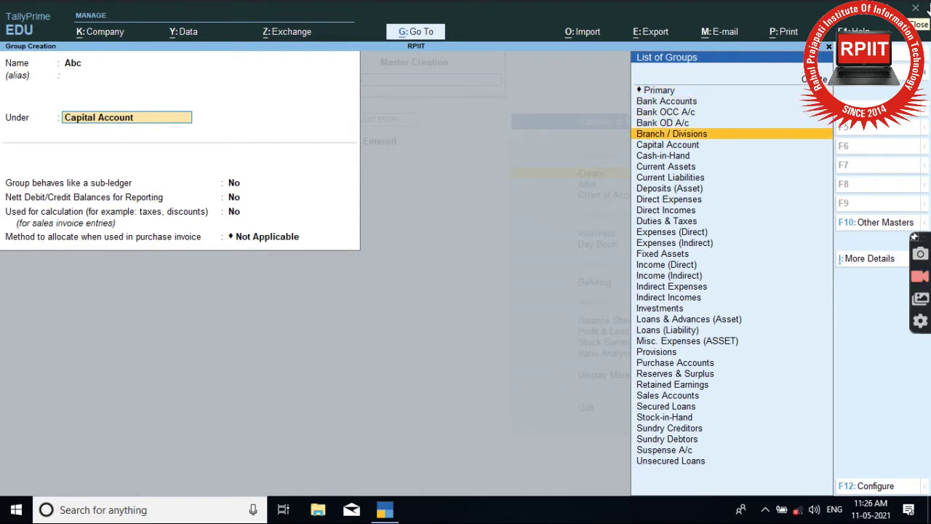
pyautogui.press('Down')
pyautogui.press('Down')
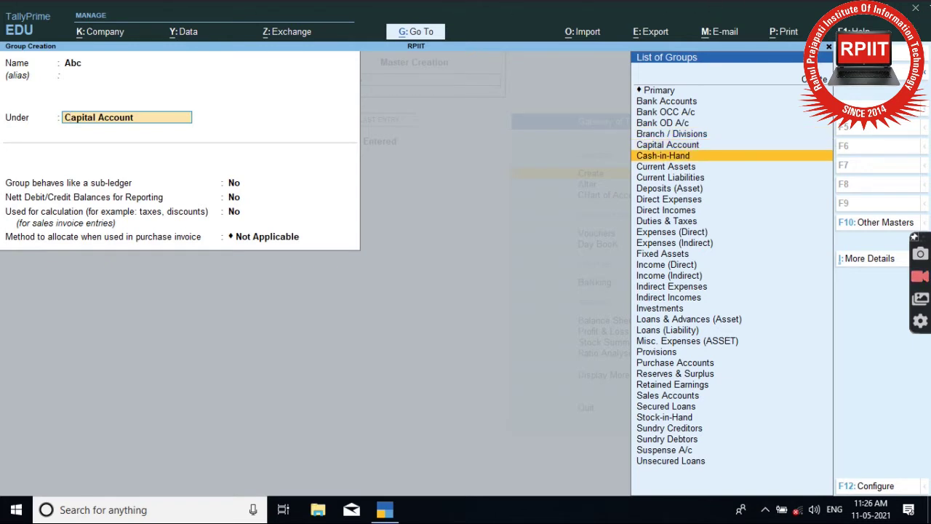
# Review the primary group and sub-group table in the desktop PDF on pre-defined groups in TallyPrime, and return to TallyPrime.
pyautogui.click(899, 8)
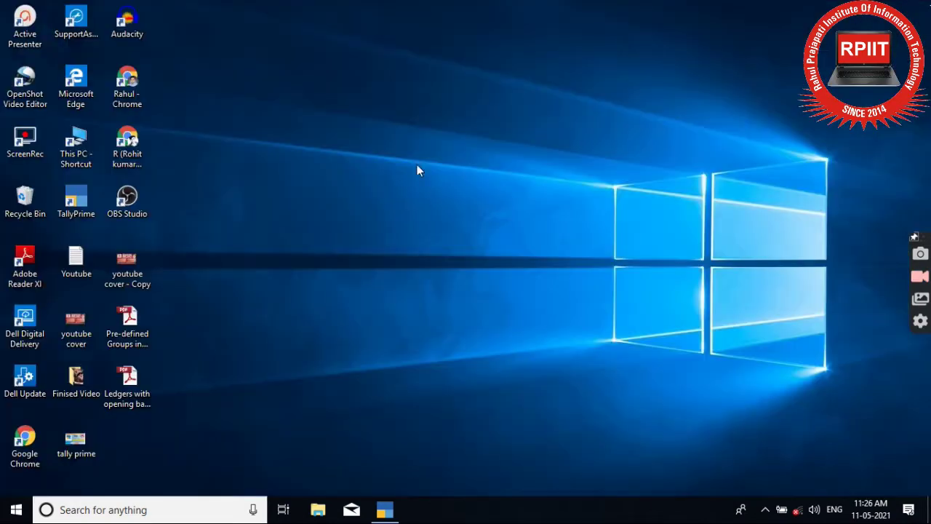
pyautogui.rightClick(288, 198)
pyautogui.click(320, 234)
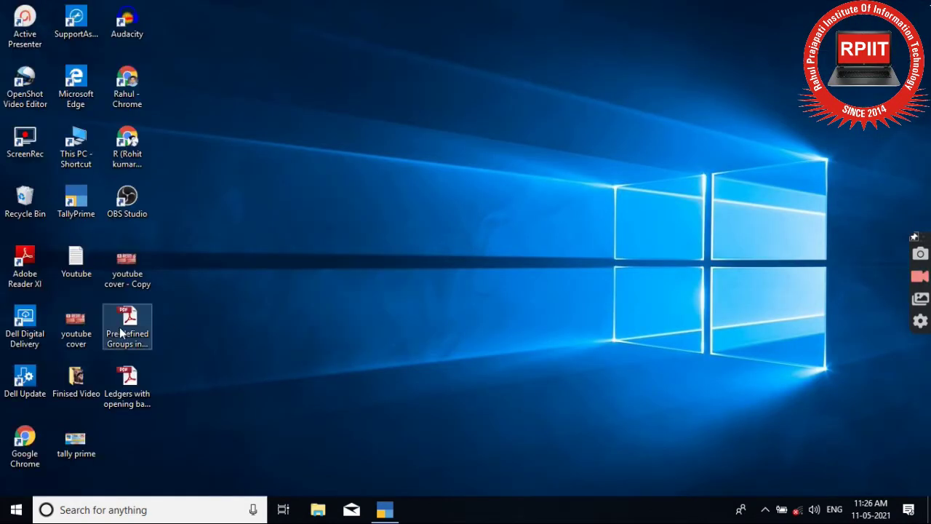
pyautogui.doubleClick(132, 343)
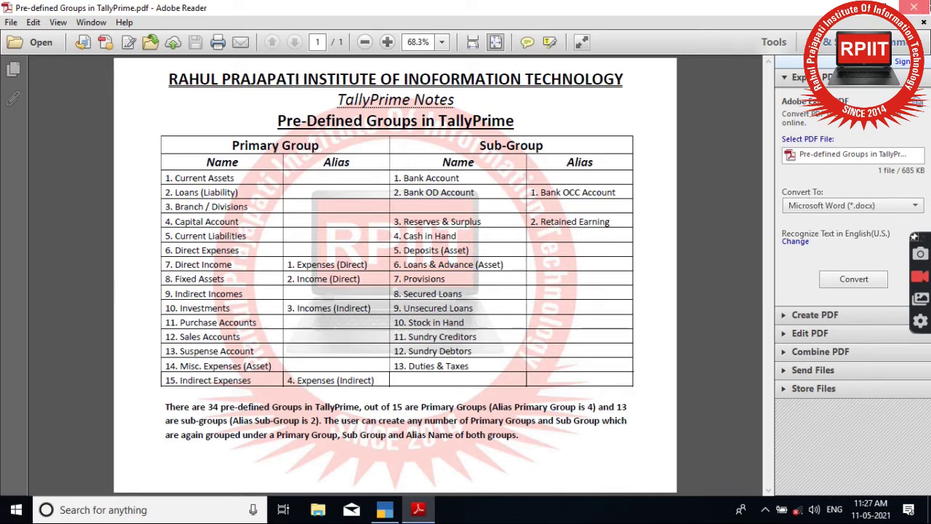
pyautogui.click(914, 7)
pyautogui.click(383, 509)
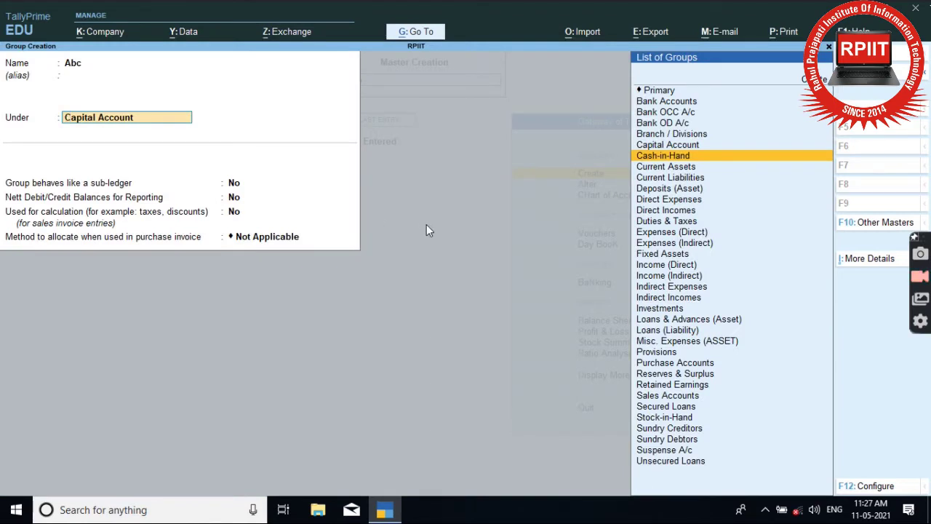
# Examine the Primary and Bank Accounts entries in the parent group list.
pyautogui.press('Up')
pyautogui.press('Up')
pyautogui.press('Up')
pyautogui.press('Up')
pyautogui.press('Up')
pyautogui.press('Up')
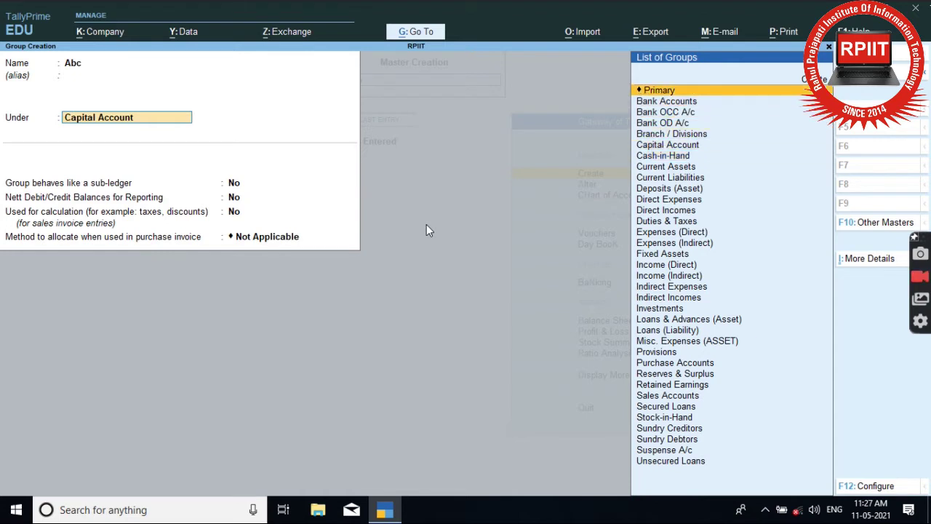
pyautogui.press('Down')
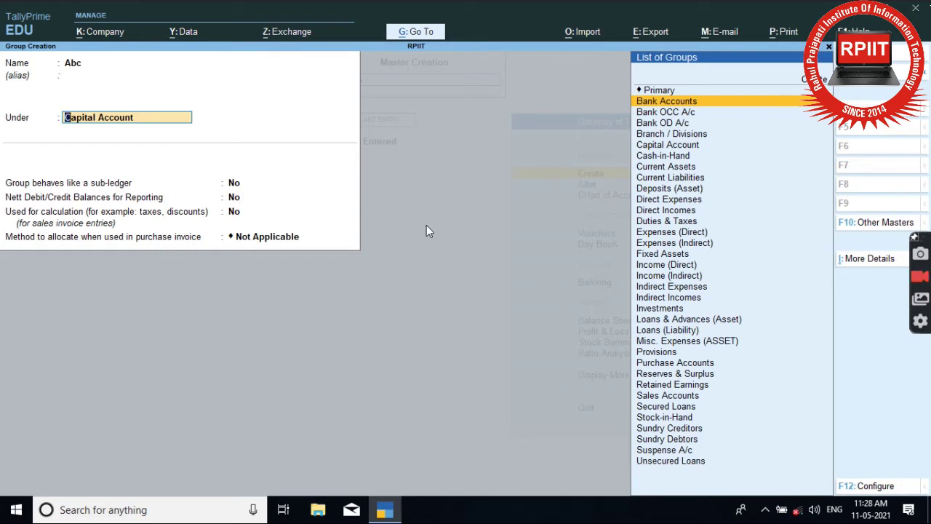
# Discard the unfinished Abc group and open a blank ledger creation form.
pyautogui.press('BackSpace')
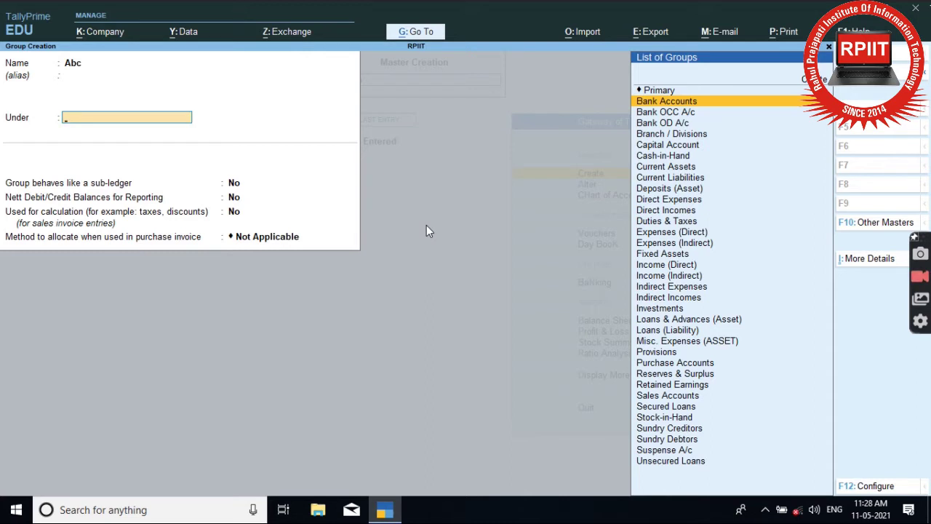
pyautogui.press('Escape')
pyautogui.press('y')
pyautogui.press('Down')
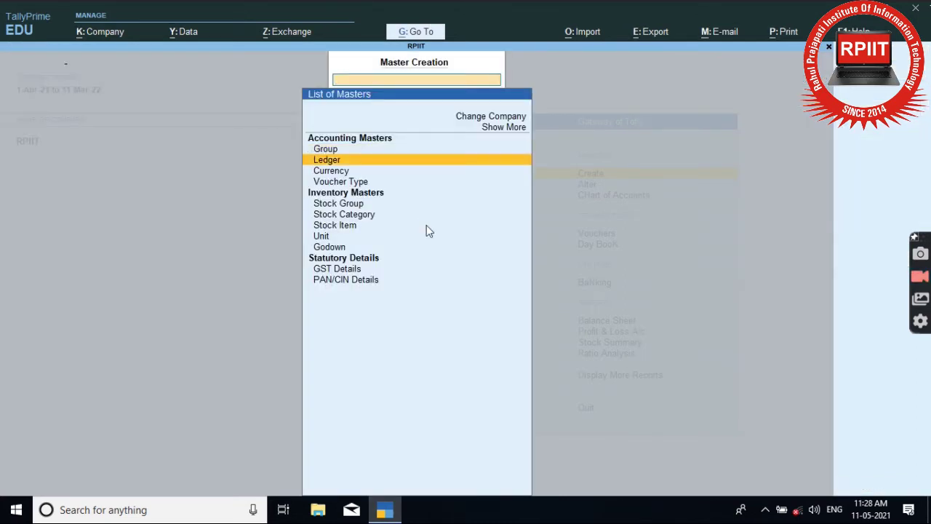
pyautogui.press('Return')
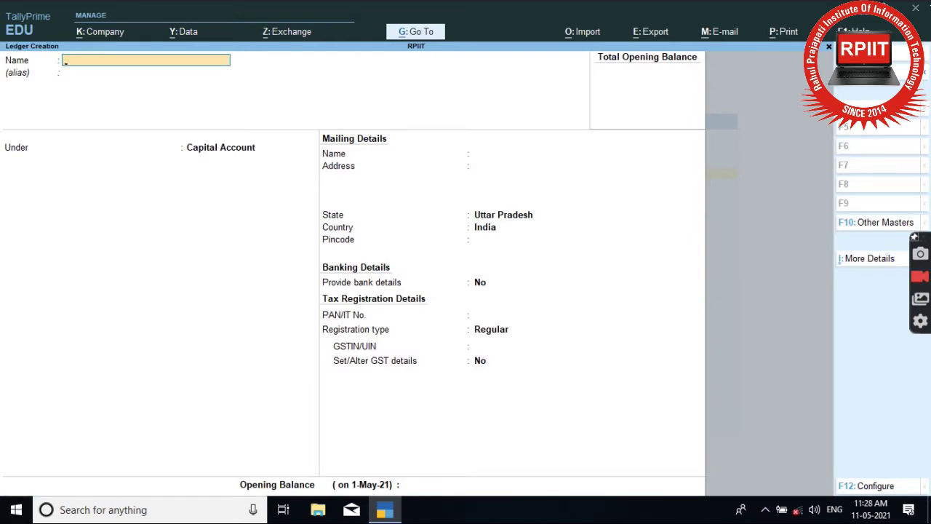
# Open the desktop PDF of ledgers with opening balances and review its table of ledger names, groups, balances and Dr./Cr. sides.
pyautogui.click(859, 8)
pyautogui.doubleClick(127, 379)
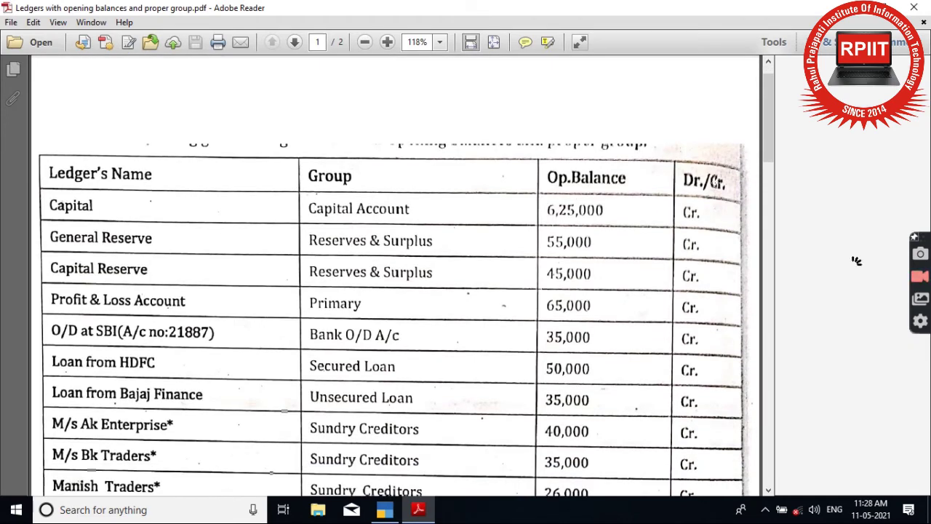
pyautogui.scroll(-6, 726, 183)
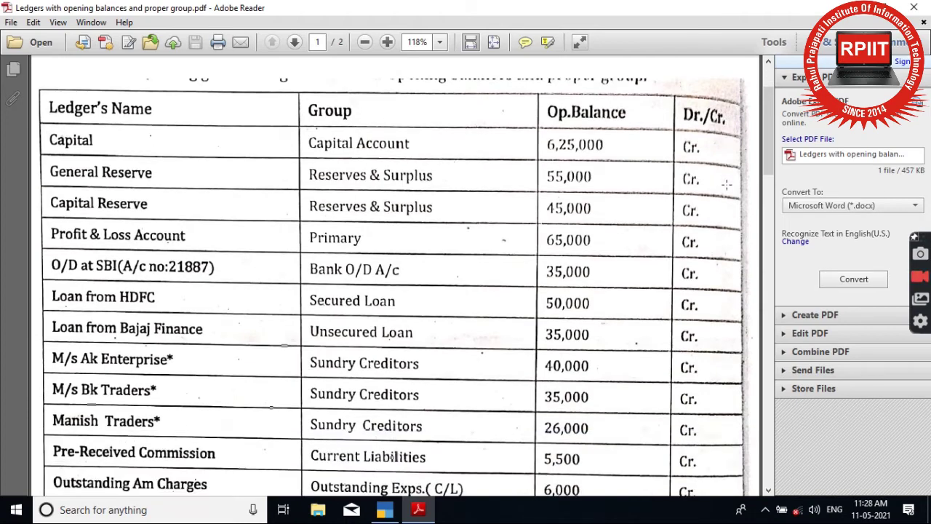
pyautogui.scroll(-6, 695, 194)
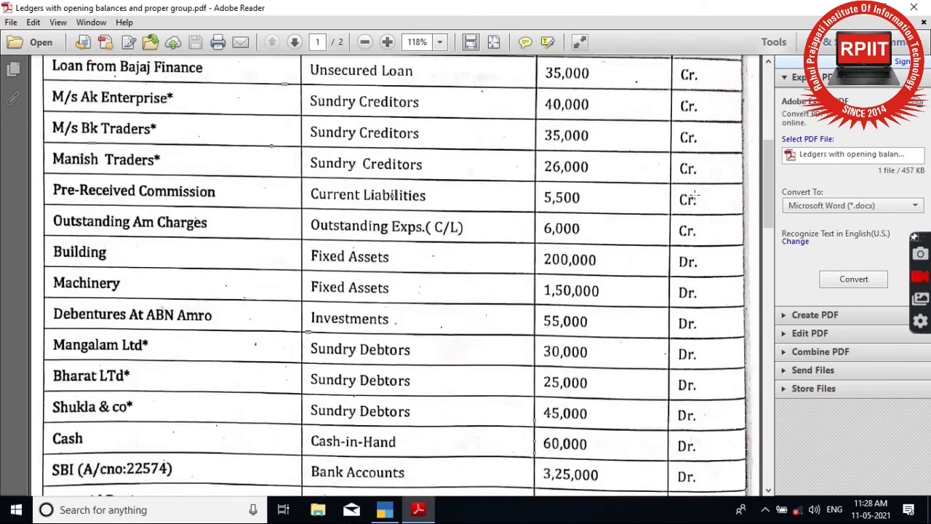
pyautogui.scroll(-4, 694, 194)
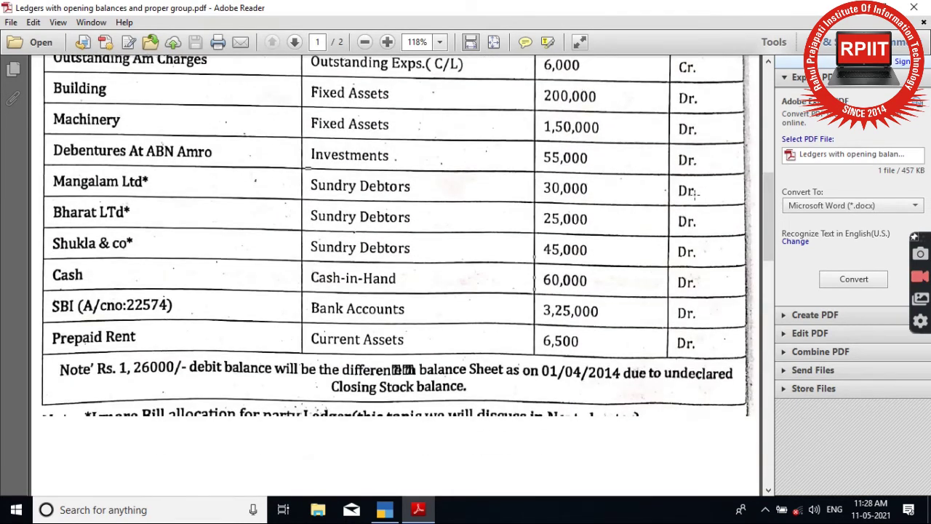
# Examine the Mks Pvt Ltd balance sheet on the PDF's second page, close the document and return to TallyPrime.
pyautogui.scroll(-5, 670, 191)
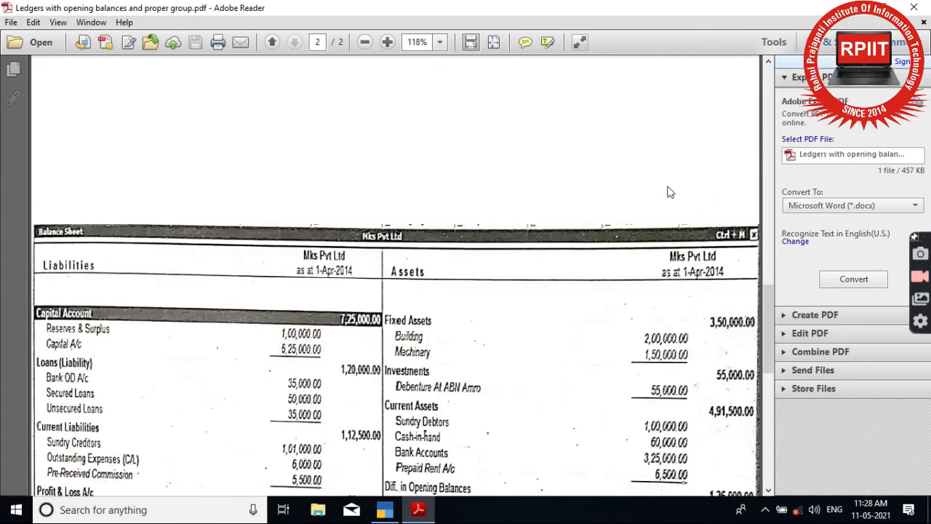
pyautogui.scroll(-2, 401, 289)
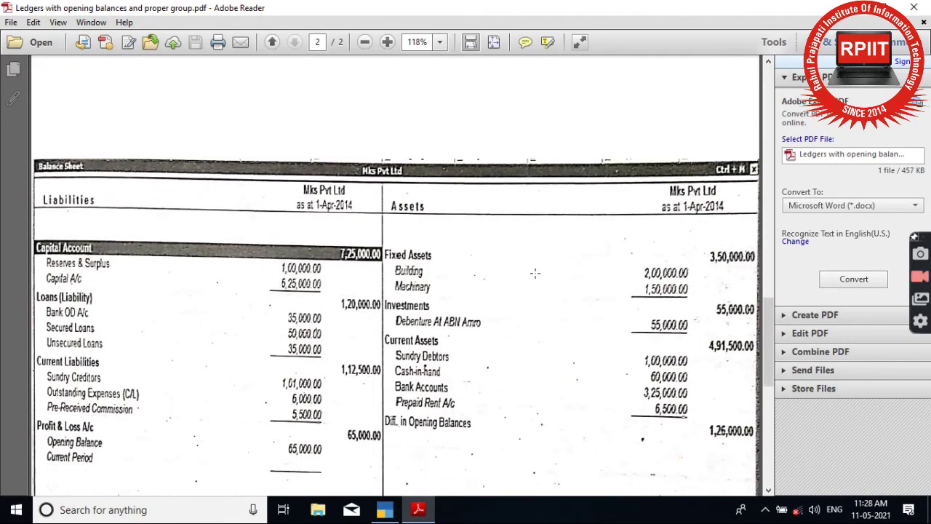
pyautogui.scroll(-4, 535, 273)
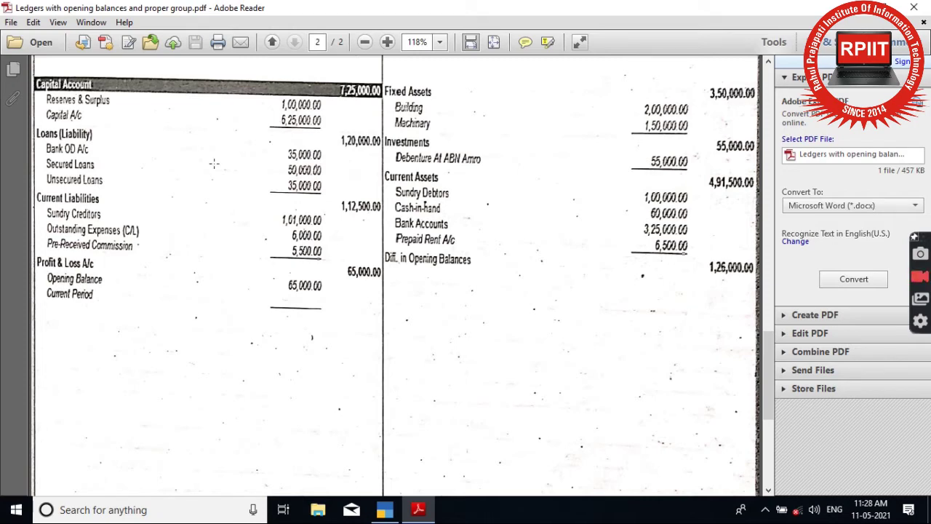
pyautogui.scroll(3, 491, 223)
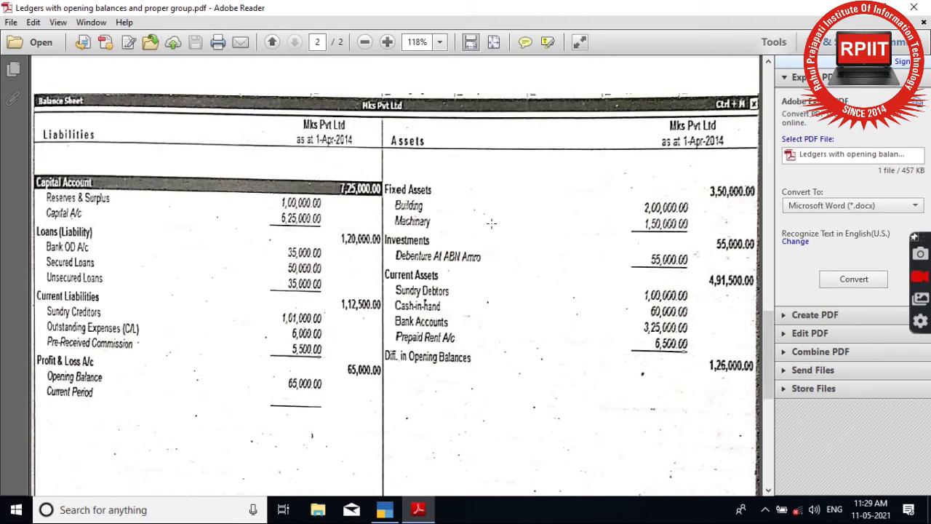
pyautogui.scroll(-4, 414, 198)
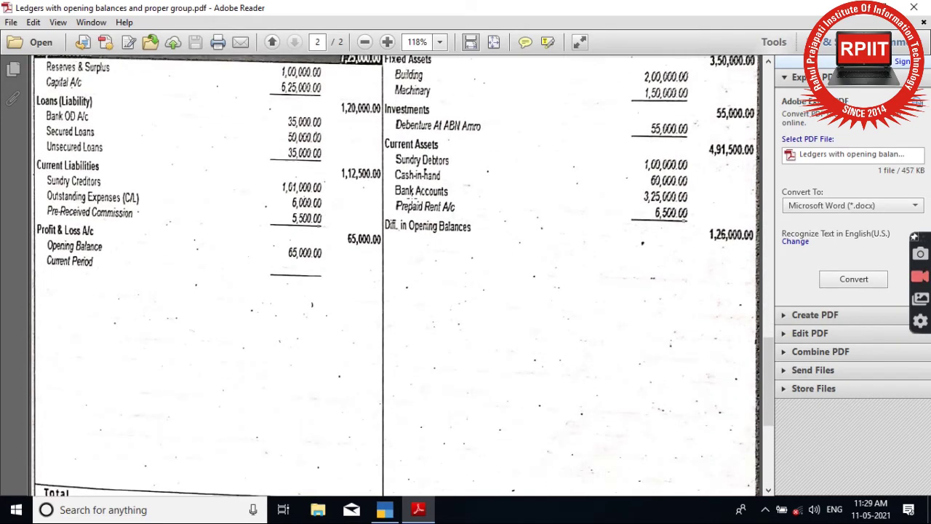
pyautogui.scroll(15, 411, 197)
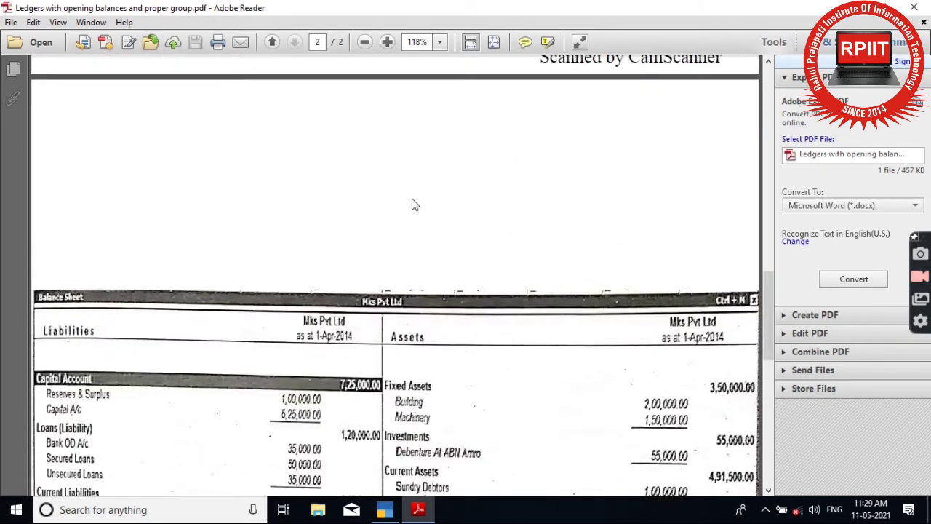
pyautogui.scroll(1, 412, 198)
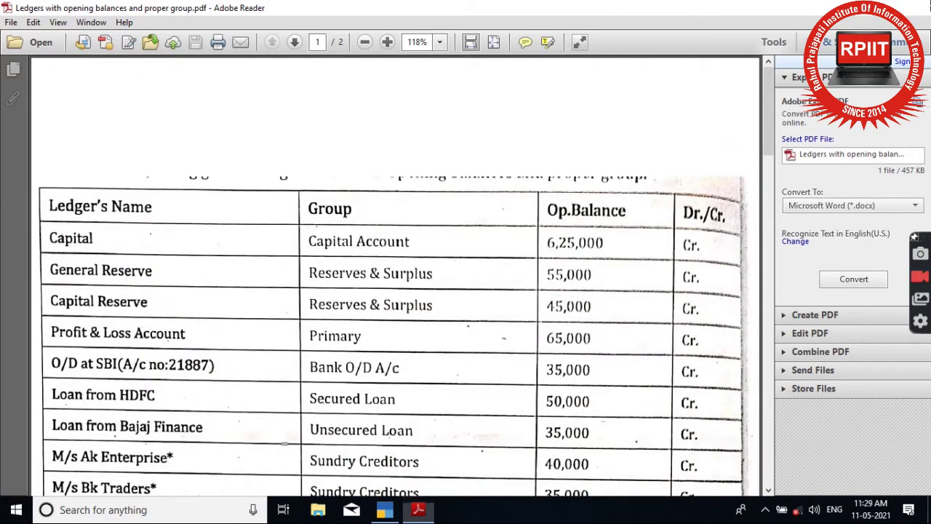
pyautogui.click(914, 7)
pyautogui.click(385, 510)
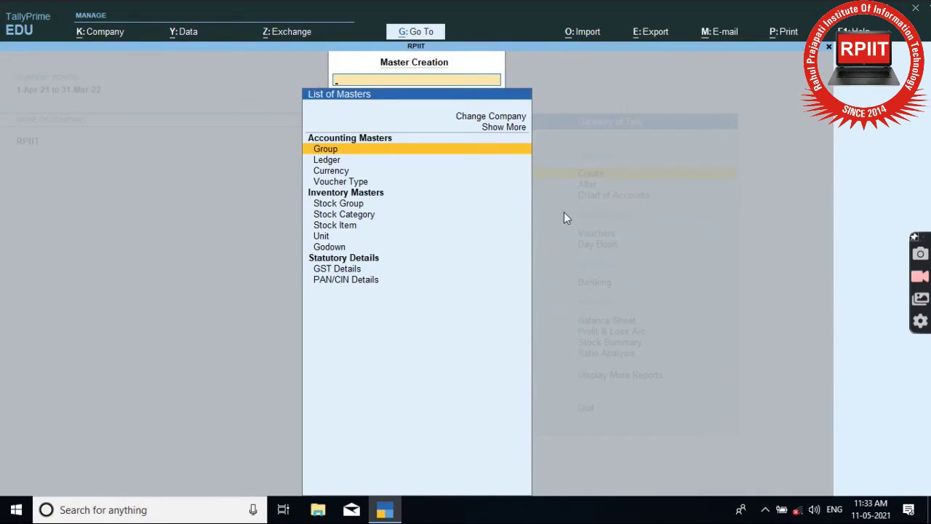
# Start a new ledger named Capital A/c without an alias and place it under the Capital Account group.
pyautogui.press('Down')
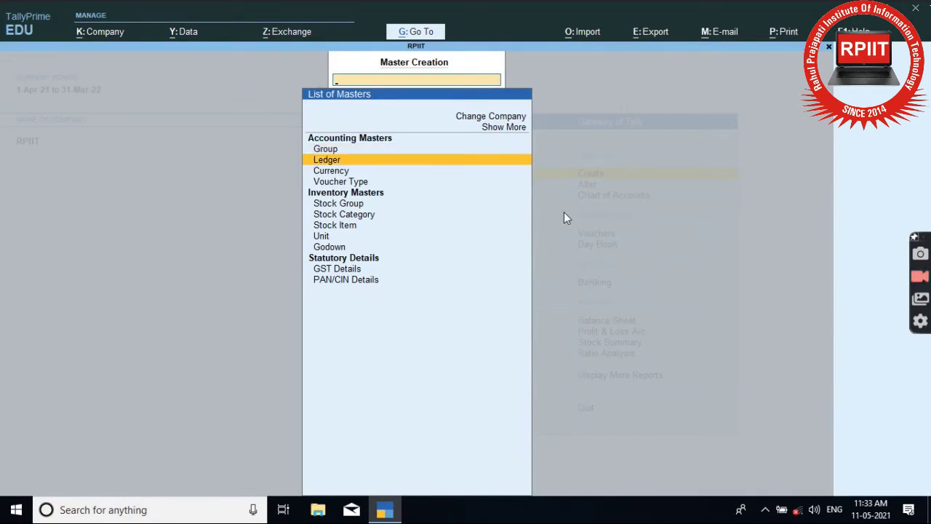
pyautogui.press('Return')
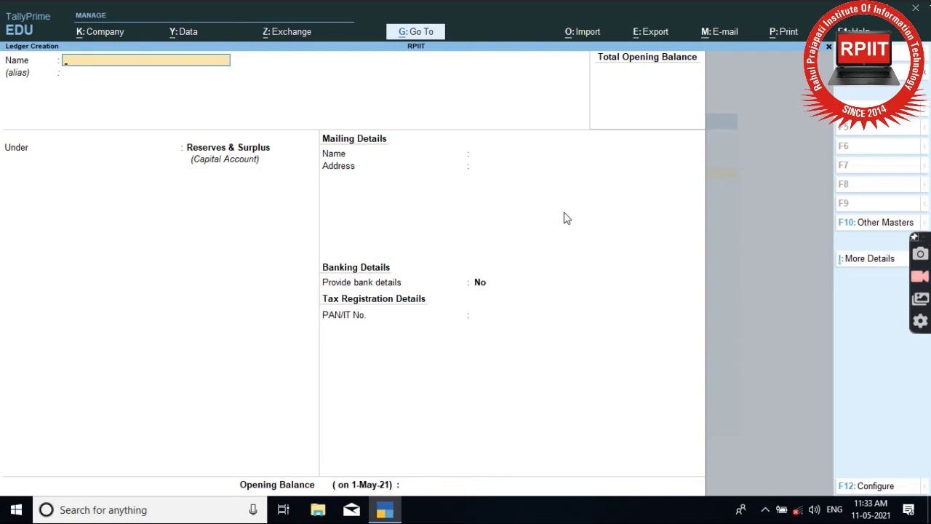
pyautogui.write('Capital A/c')
pyautogui.press('Return')
pyautogui.press('Return')
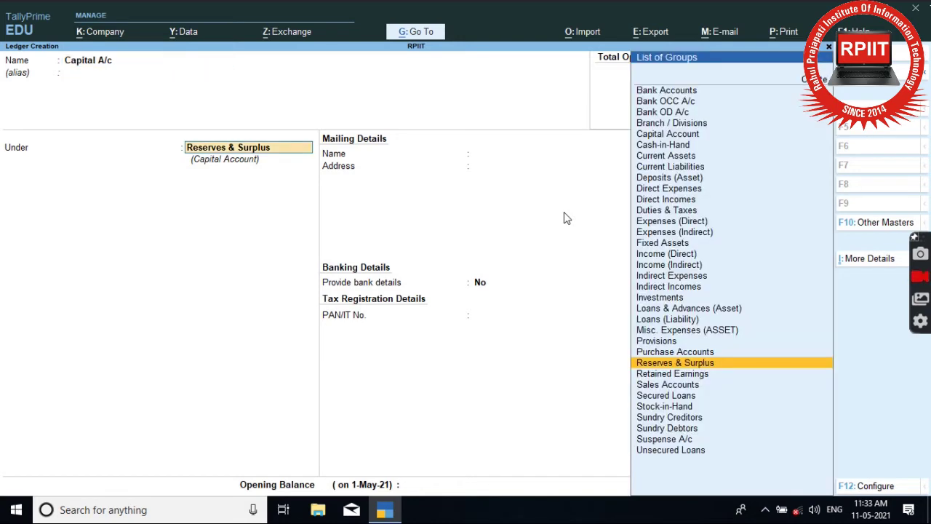
pyautogui.write('Cap')
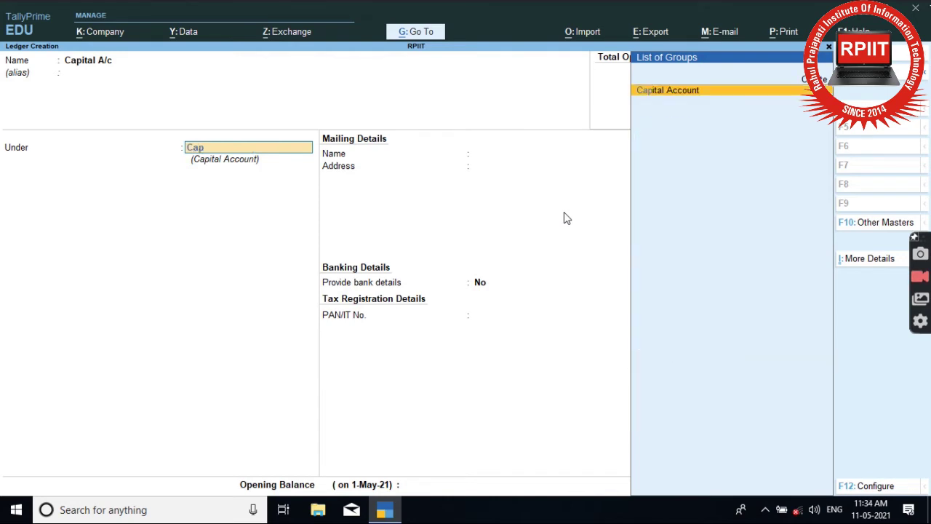
pyautogui.write('ita')
pyautogui.press('Return')
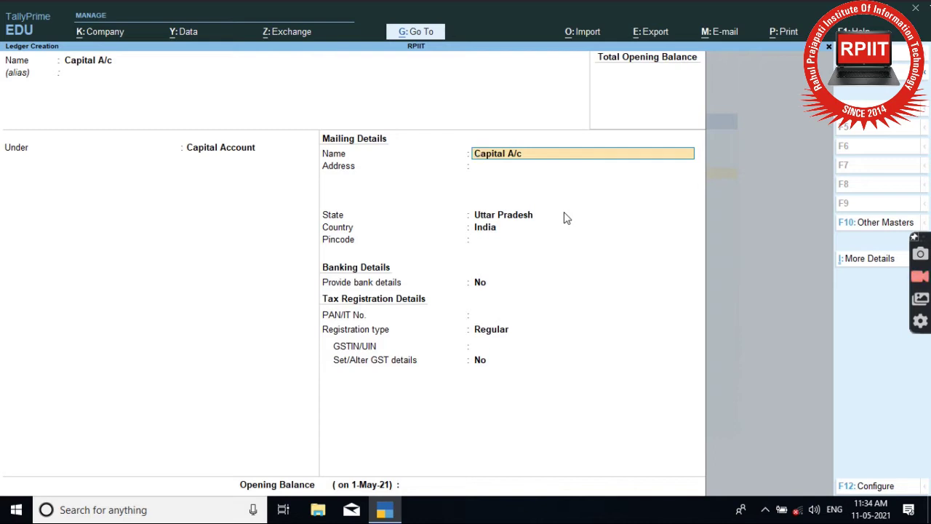
# Keep the default mailing, banking and tax registration details for Capital A/c, leaving the pincode, PAN and GSTIN/UIN blank.
pyautogui.press('Return')
pyautogui.press('Return')
pyautogui.press('Return')
pyautogui.press('Return')
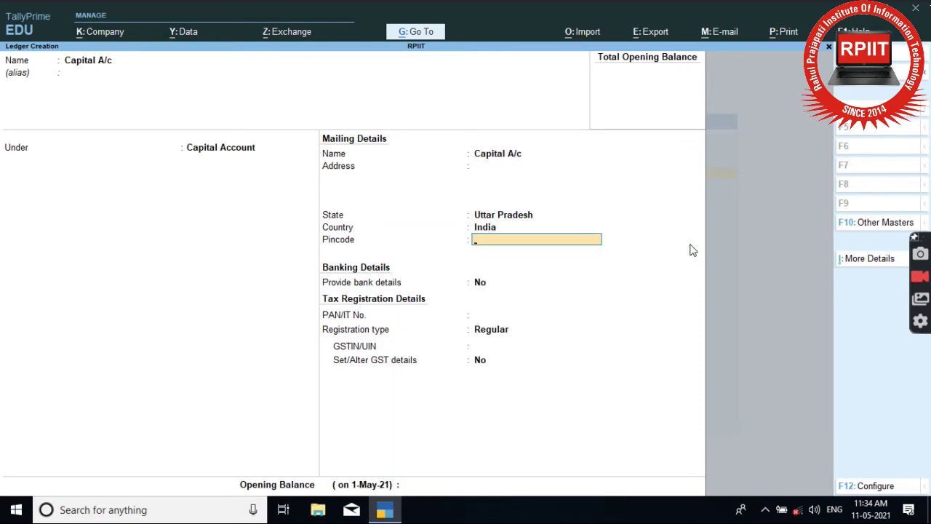
pyautogui.press('Return')
pyautogui.press('Return')
pyautogui.press('Return')
pyautogui.press('Return')
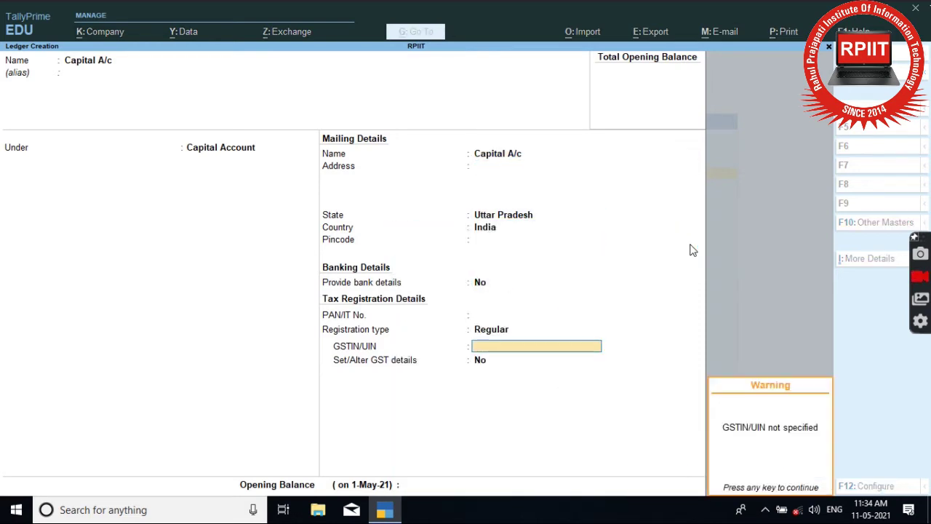
pyautogui.press('Return')
pyautogui.press('Return')
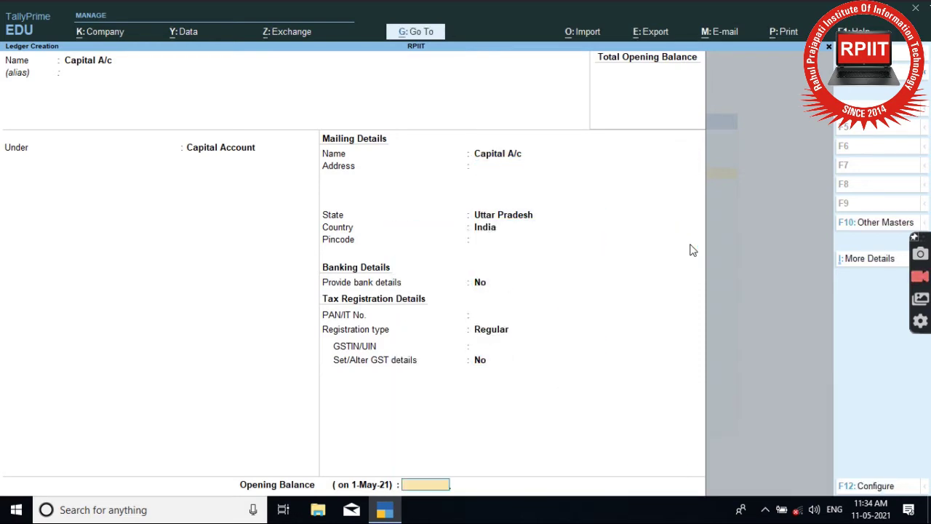
# Set the opening balance of Capital A/c to 6,25,000 Cr and save the ledger.
pyautogui.write('625000')
pyautogui.press('Return')
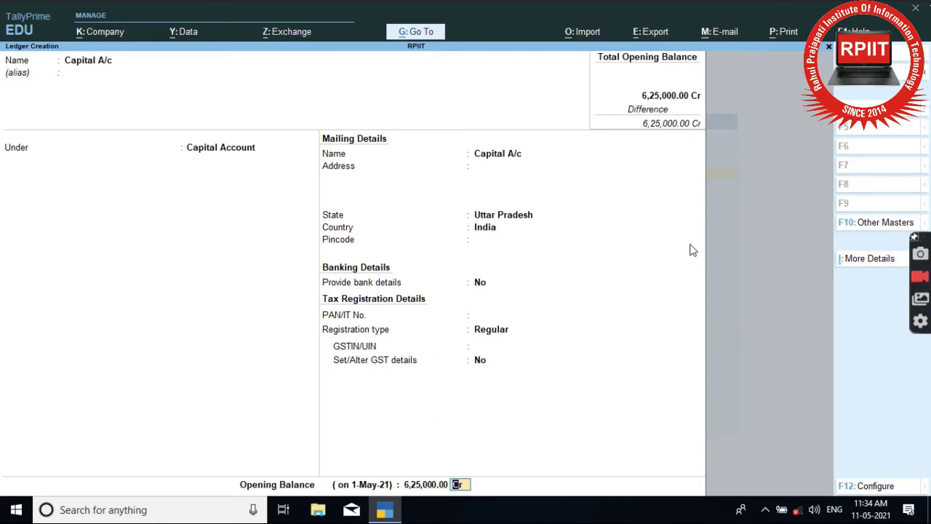
pyautogui.press('Return')
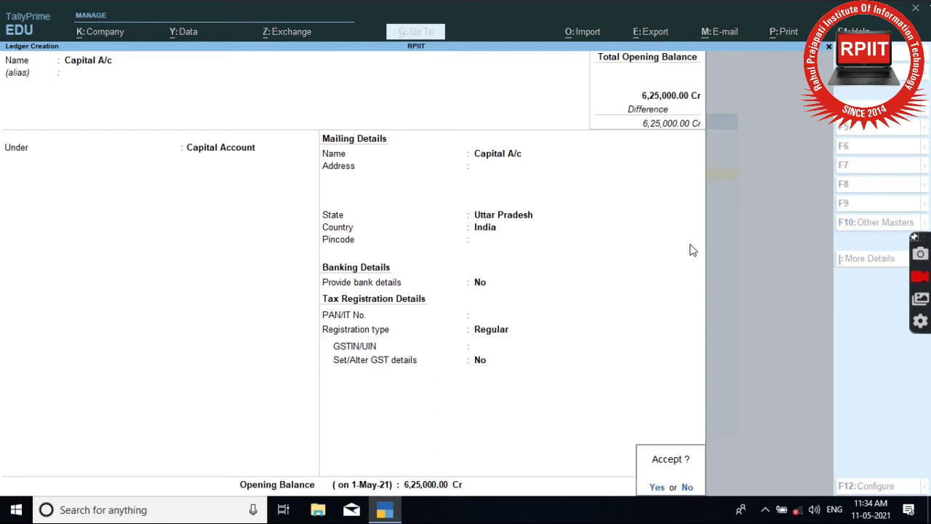
pyautogui.press('Return')
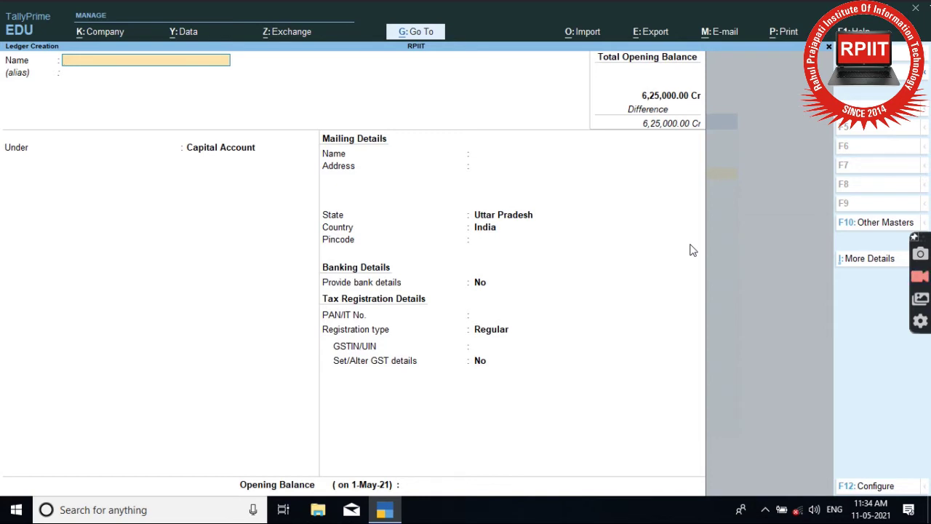
# Start a ledger named General Reserve without an alias and place it under the Reserves & Surplus group.
pyautogui.write('General Re')
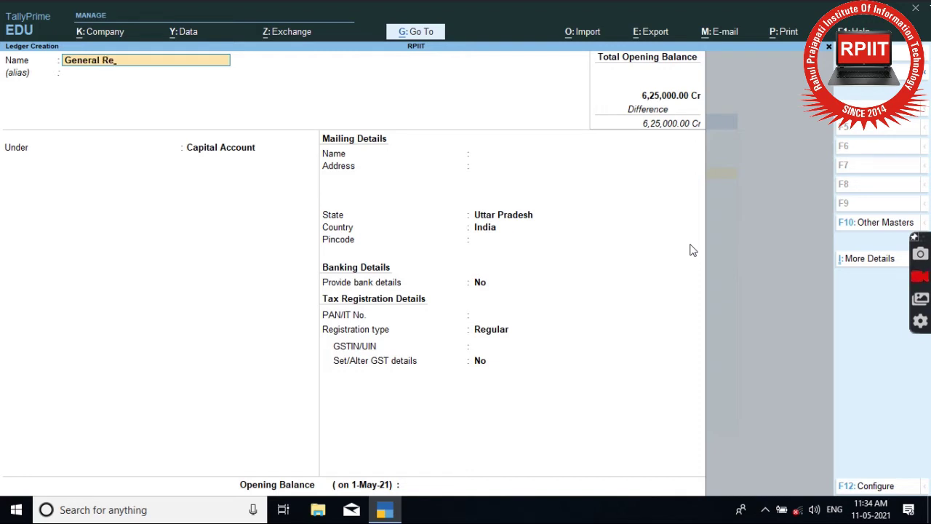
pyautogui.write('serve')
pyautogui.press('Return')
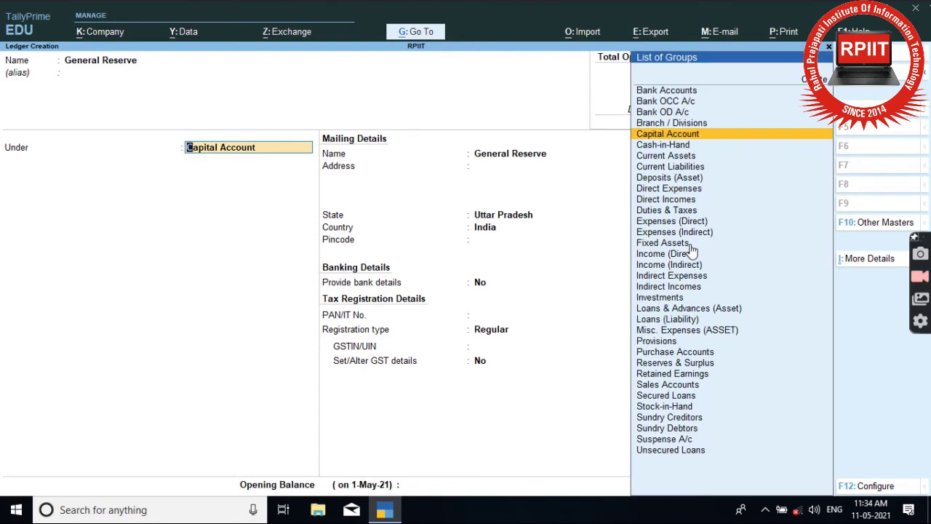
pyautogui.write('Re')
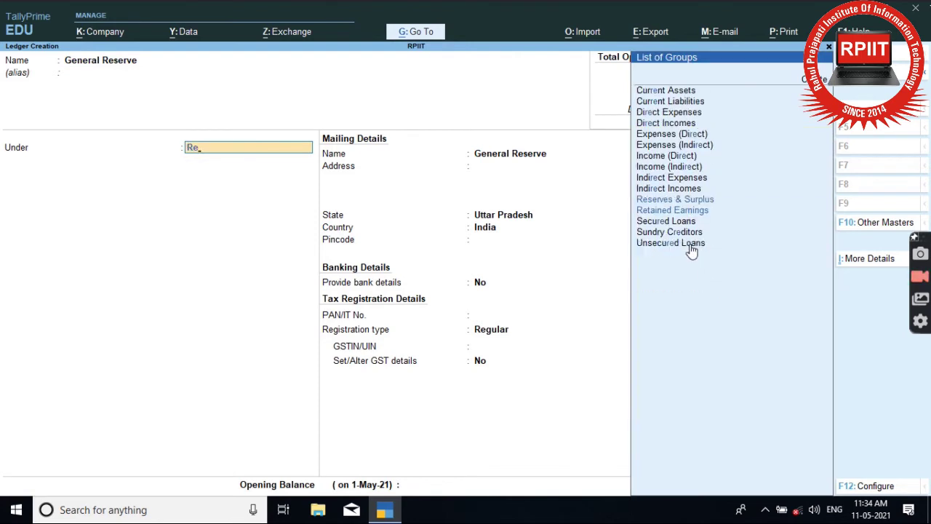
pyautogui.press('Return')
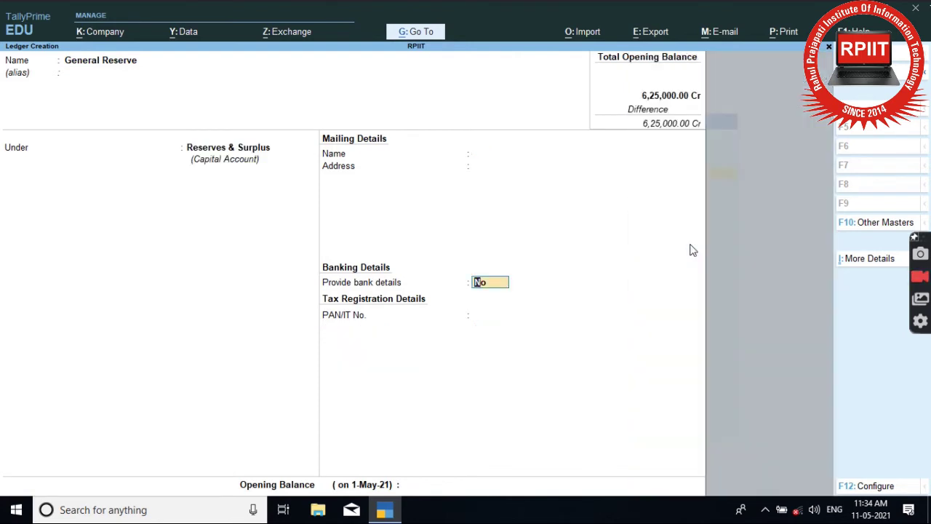
# Keep bank details off for General Reserve, set its opening balance to 55,000 Cr and save the ledger.
pyautogui.press('Return')
pyautogui.write('5')
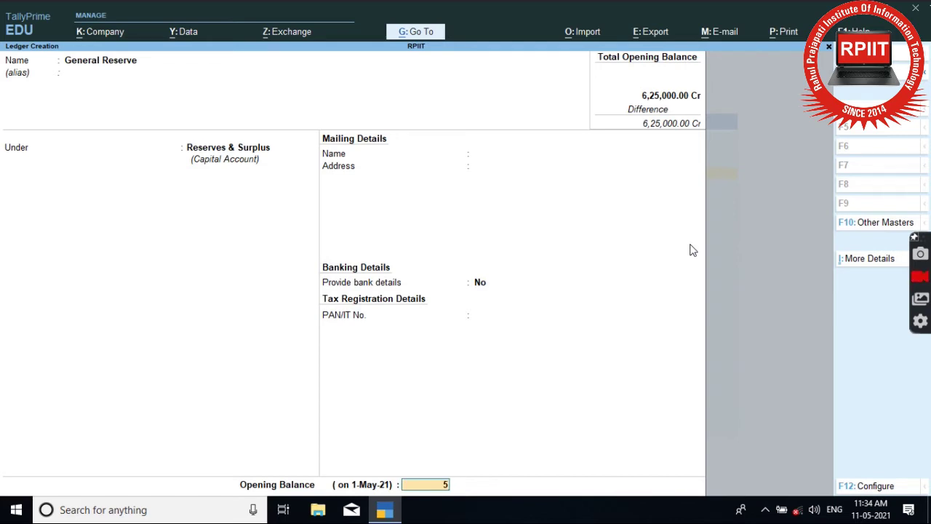
pyautogui.write('5000')
pyautogui.press('Return')
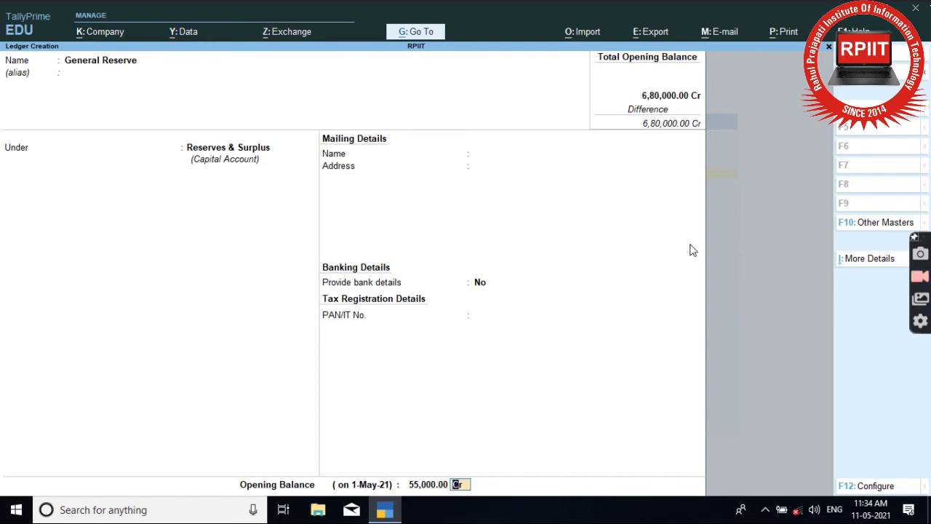
pyautogui.press('Return')
pyautogui.press('Return')
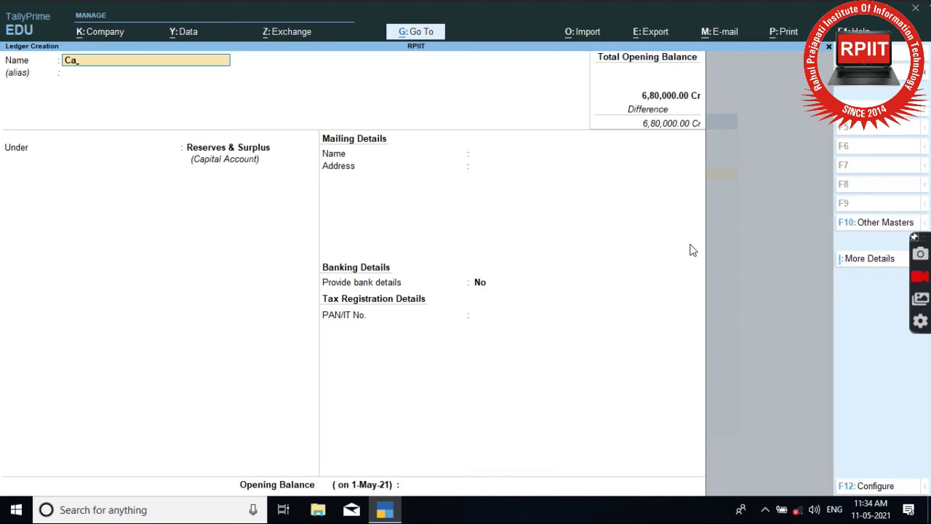
# Name the next ledger Capital Reserve, keeping it under Reserves & Surplus without bank details.
pyautogui.write('pital Re')
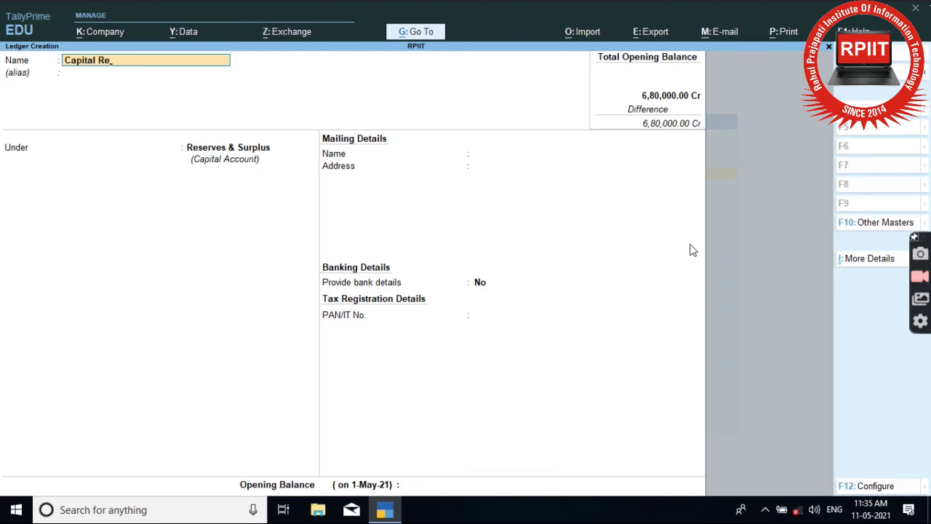
pyautogui.write('serve')
pyautogui.press('Return')
pyautogui.press('Return')
pyautogui.press('Return')
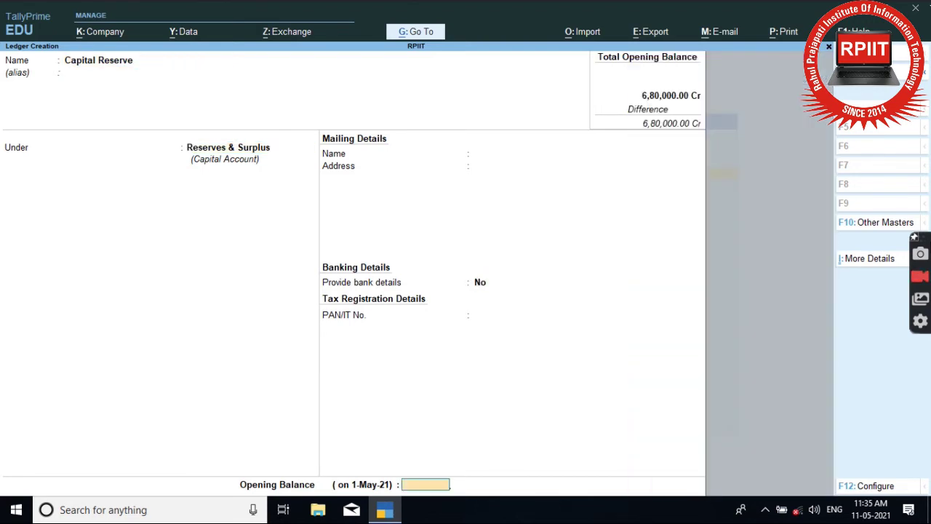
# Set the opening balance of Capital Reserve to 45,000 Cr and save the ledger.
pyautogui.write('45000')
pyautogui.press('Return')
pyautogui.press('Return')
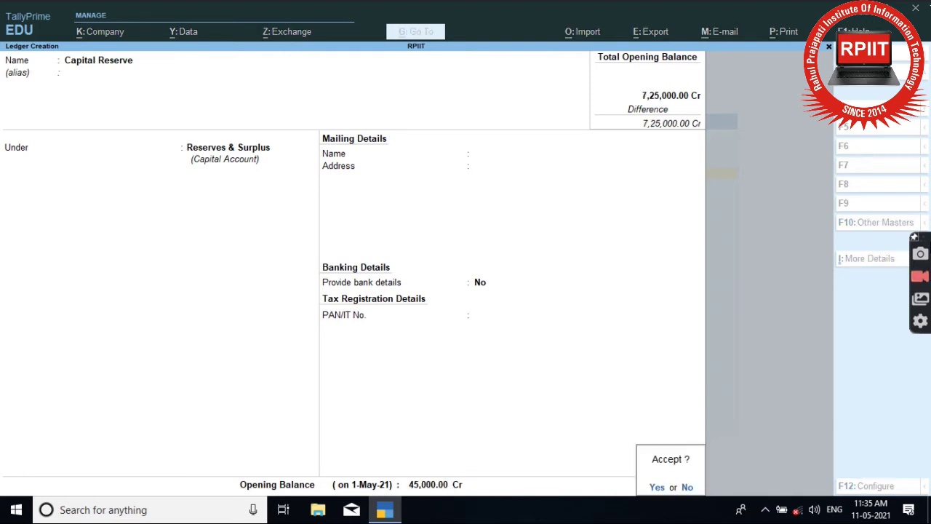
pyautogui.press('Return')
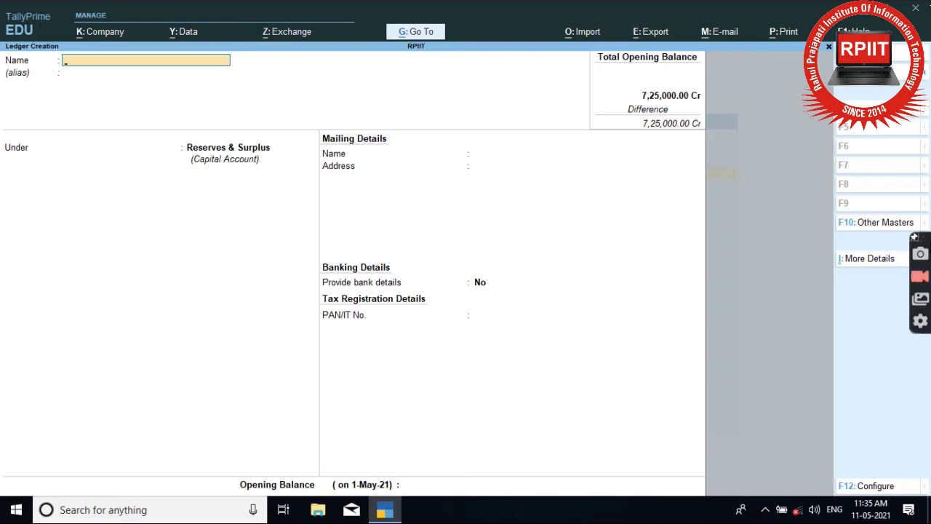
# Quit ledger creation and open the existing Profit & Loss A/c ledger for alteration.
pyautogui.press('Escape')
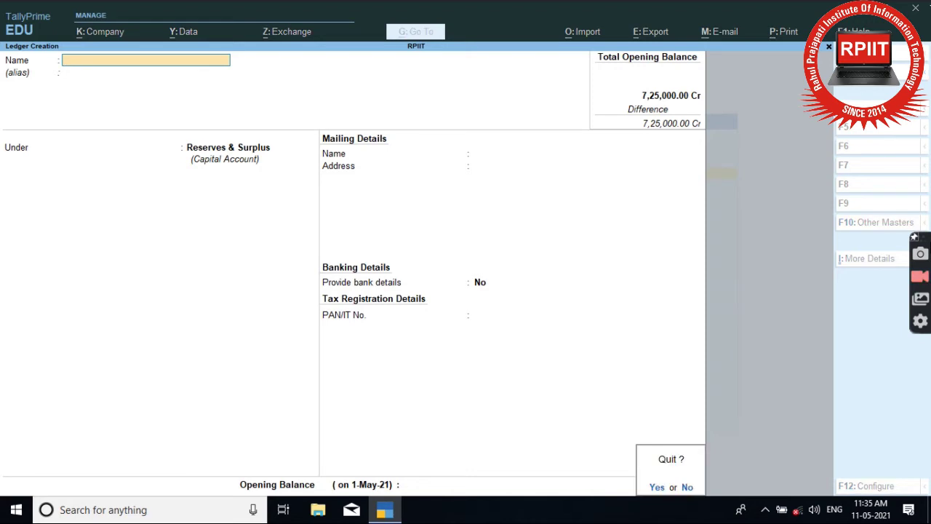
pyautogui.press('y')
pyautogui.press('Down')
pyautogui.press('Escape')
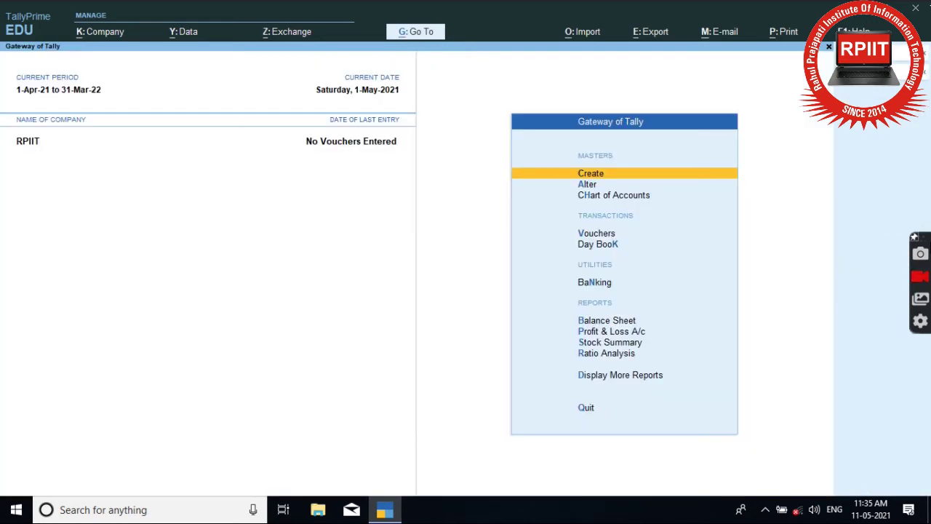
pyautogui.press('Down')
pyautogui.press('Return')
pyautogui.press('Down')
pyautogui.press('Return')
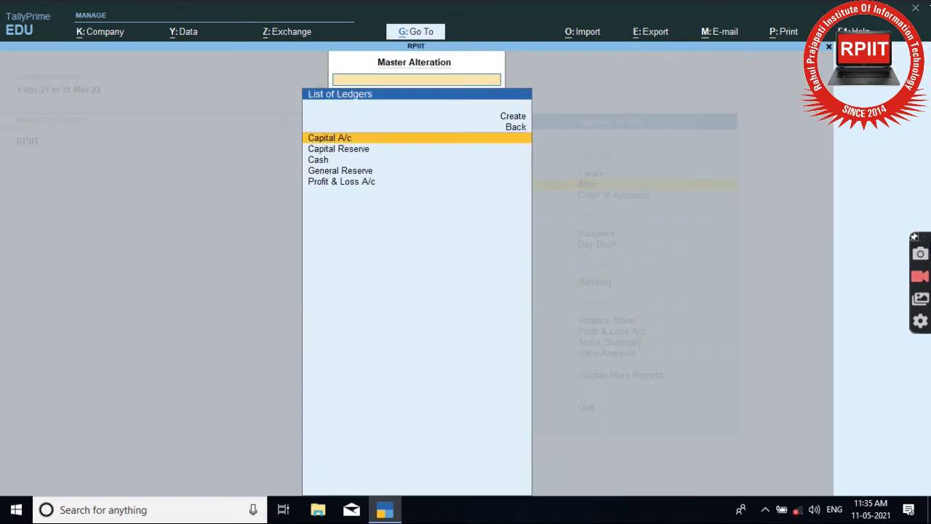
pyautogui.press('Down')
pyautogui.press('Down')
pyautogui.press('Down')
pyautogui.press('Down')
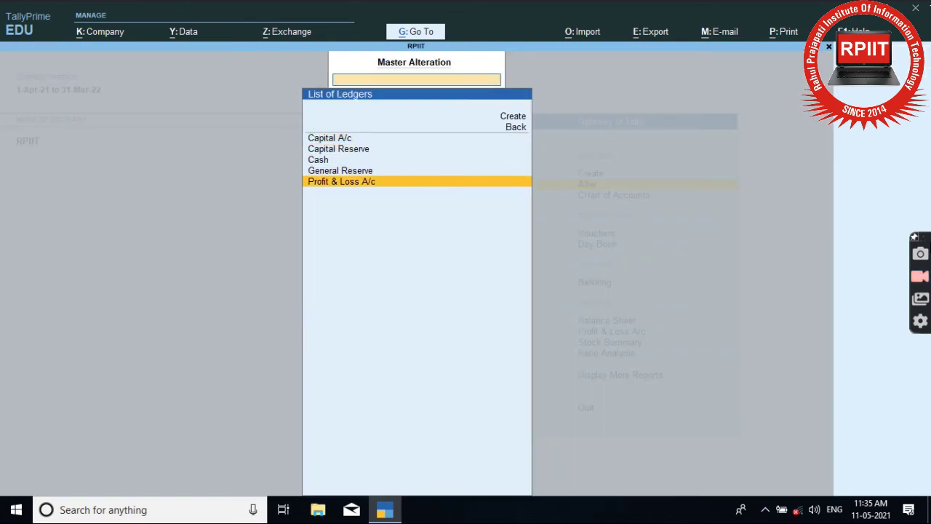
pyautogui.press('Return')
# Set the opening balance of Profit & Loss A/c to 65,000 Cr, keeping its other details, and save the alteration.
pyautogui.press('Return')
pyautogui.press('Return')
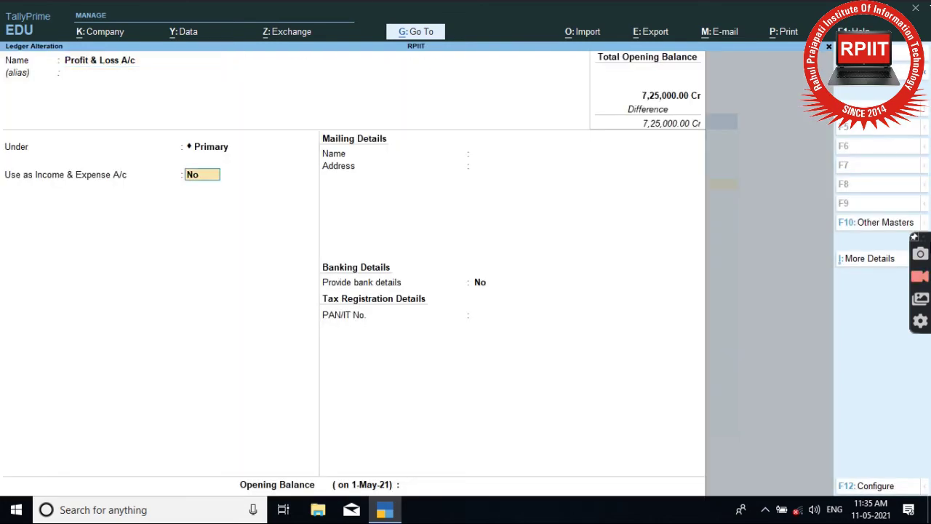
pyautogui.press('Return')
pyautogui.press('Return')
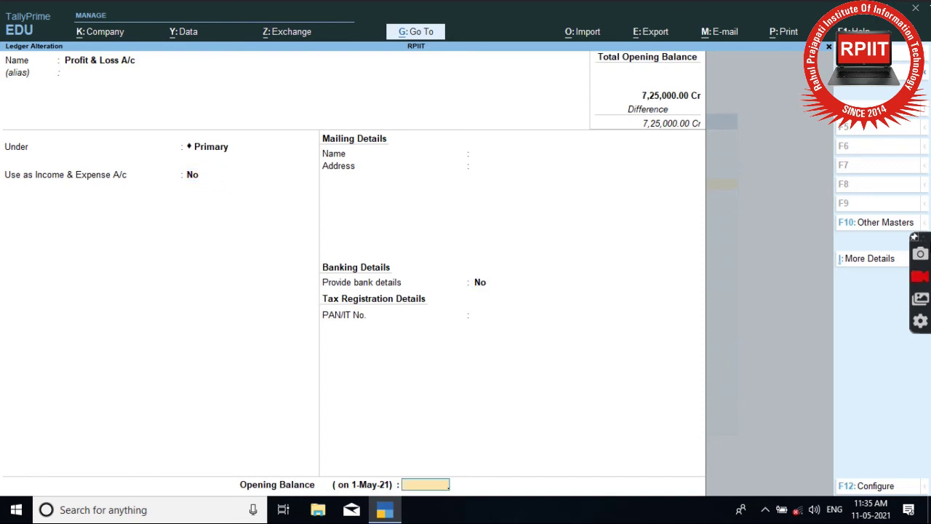
pyautogui.write('65000')
pyautogui.press('Return')
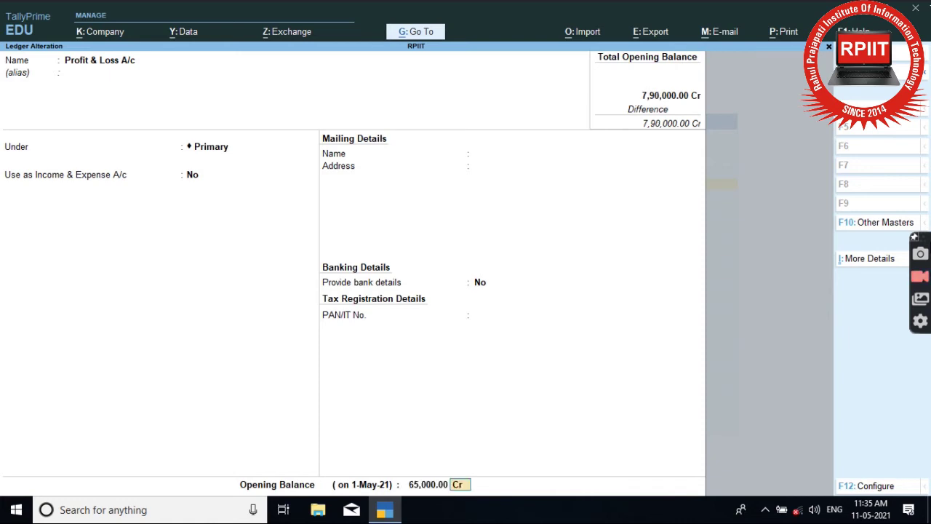
pyautogui.press('Return')
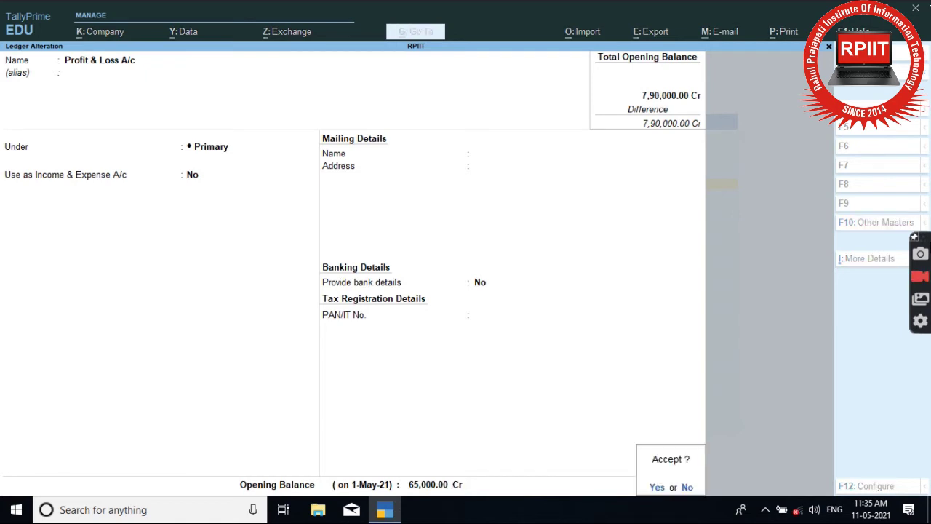
pyautogui.press('Return')
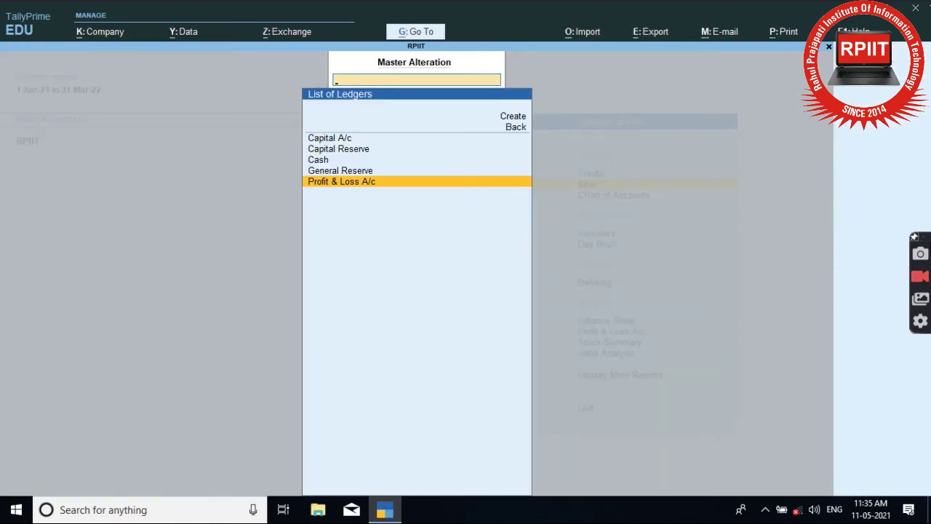
# Leave ledger alteration and open a blank ledger creation form.
pyautogui.press('Escape')
pyautogui.press('Escape')
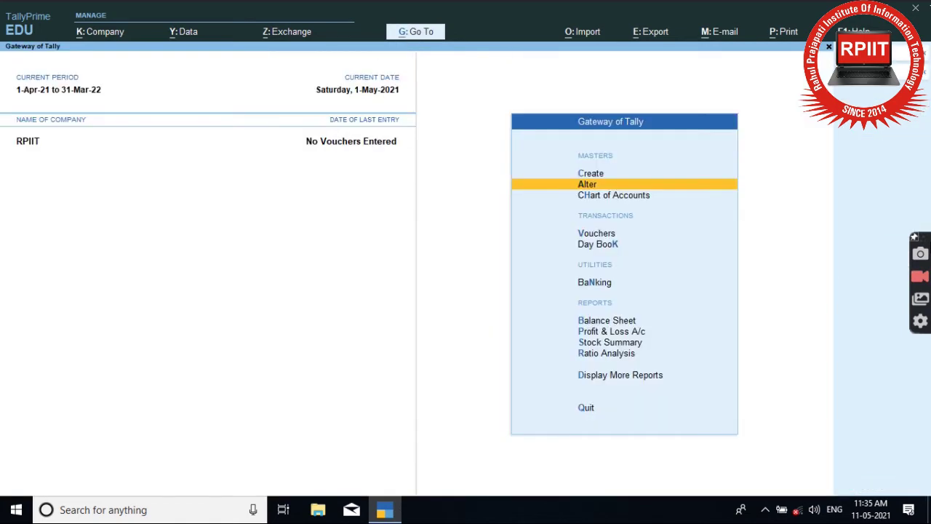
pyautogui.press('Return')
pyautogui.press('Escape')
pyautogui.press('Up')
pyautogui.press('Return')
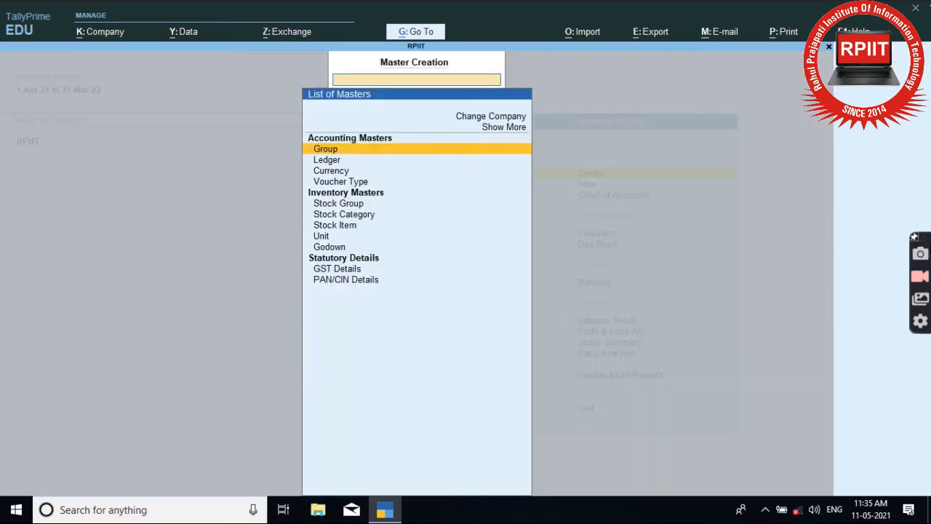
pyautogui.press('Down')
pyautogui.press('Return')
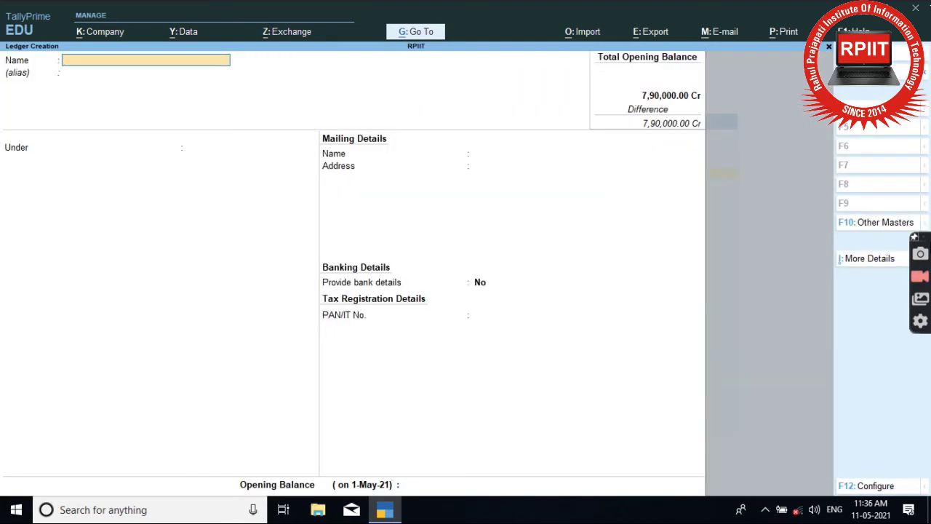
# Name the new ledger O/D at SBI with the bank account number in parentheses, leaving the alias blank.
pyautogui.write('Od')
pyautogui.press('BackSpace')
pyautogui.write('D')
pyautogui.press('BackSpace')
pyautogui.write('/D at SBI')
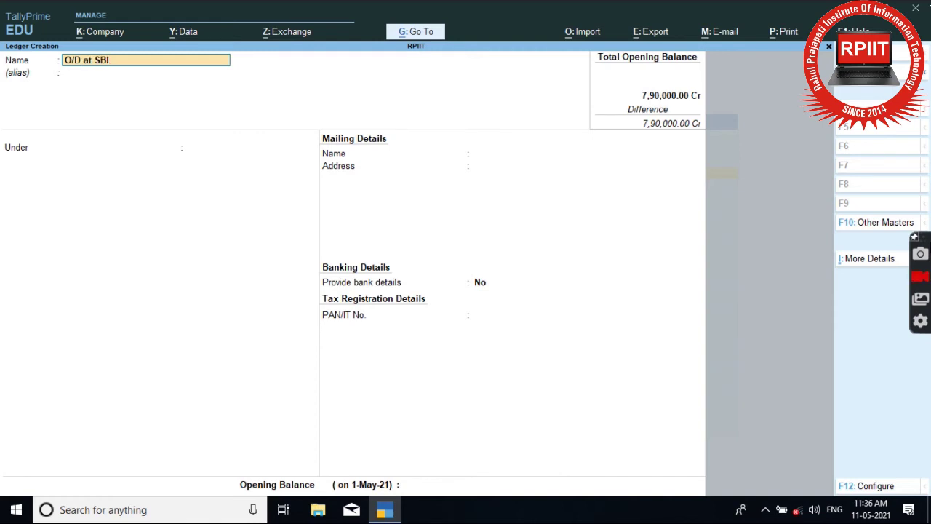
pyautogui.write(' (A/c No.- 21887')
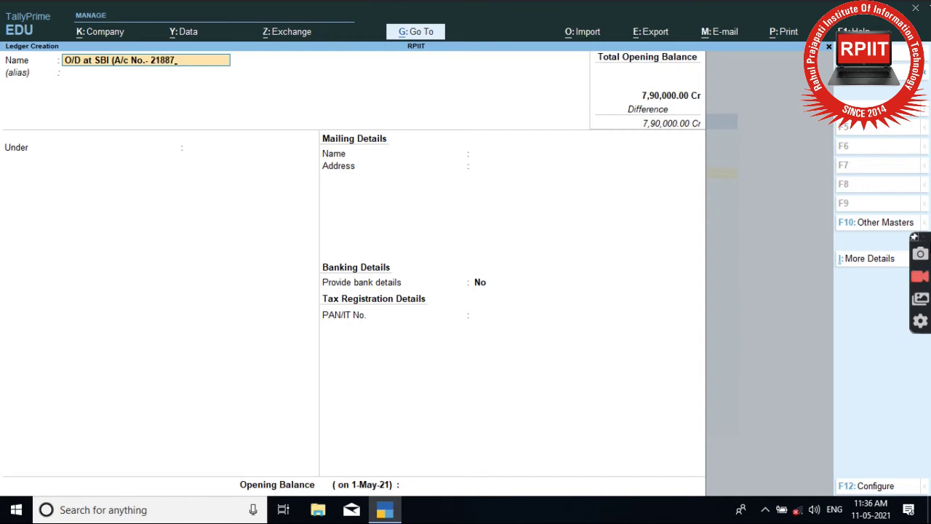
pyautogui.write(')')
pyautogui.press('Return')
pyautogui.press('Return')
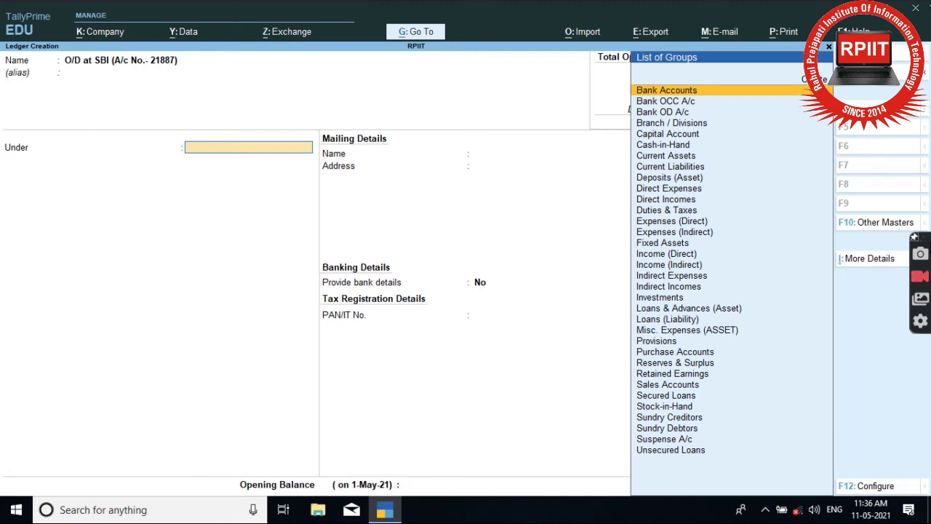
# Place the SBI overdraft ledger under the Bank OD A/c group and keep its default mailing name.
pyautogui.write('Ba')
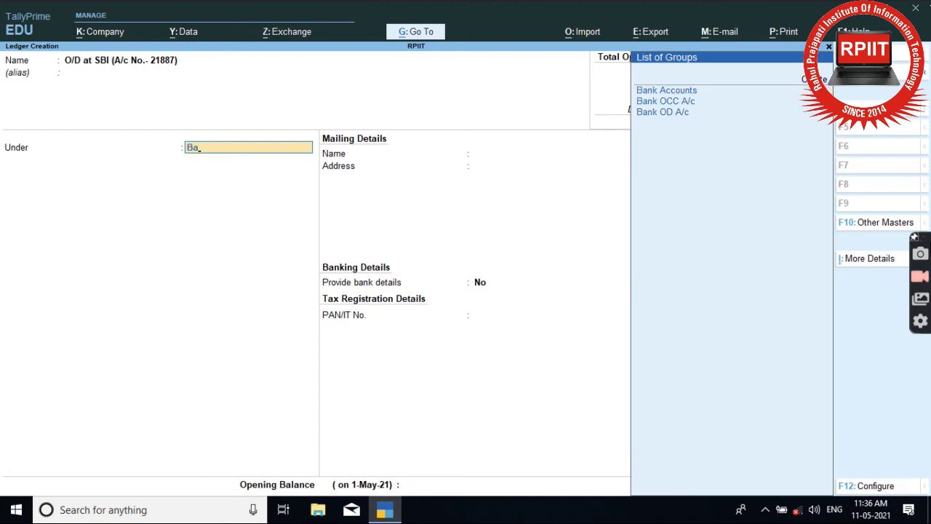
pyautogui.press('Down')
pyautogui.press('Down')
pyautogui.press('Return')
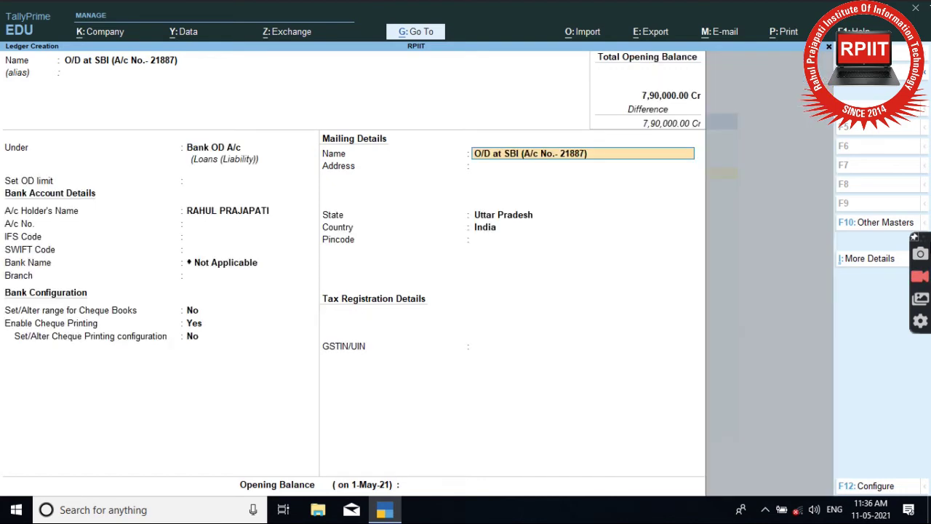
pyautogui.press('Return')
pyautogui.press('Return')
pyautogui.press('Return')
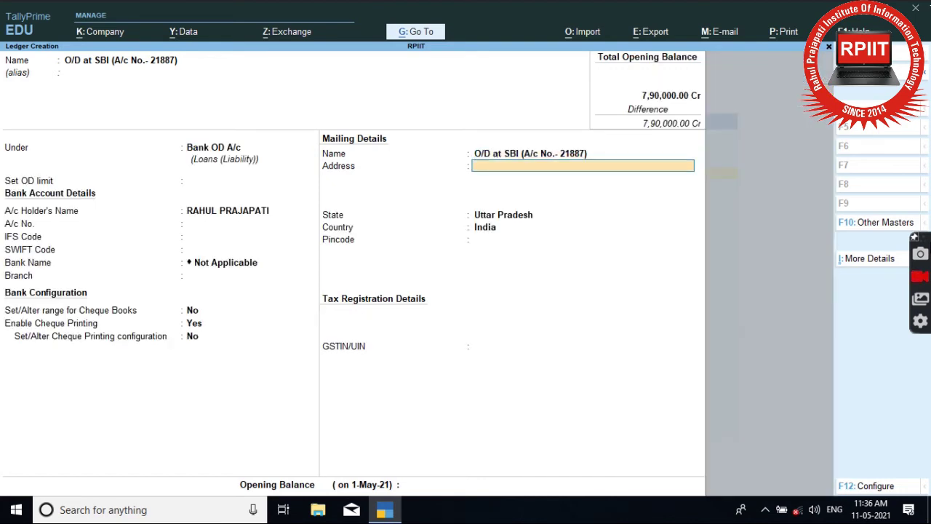
# Set the SBI overdraft ledger's opening balance to 35,000 Cr, leaving address and GSTIN blank, and save the ledger.
pyautogui.press('Return')
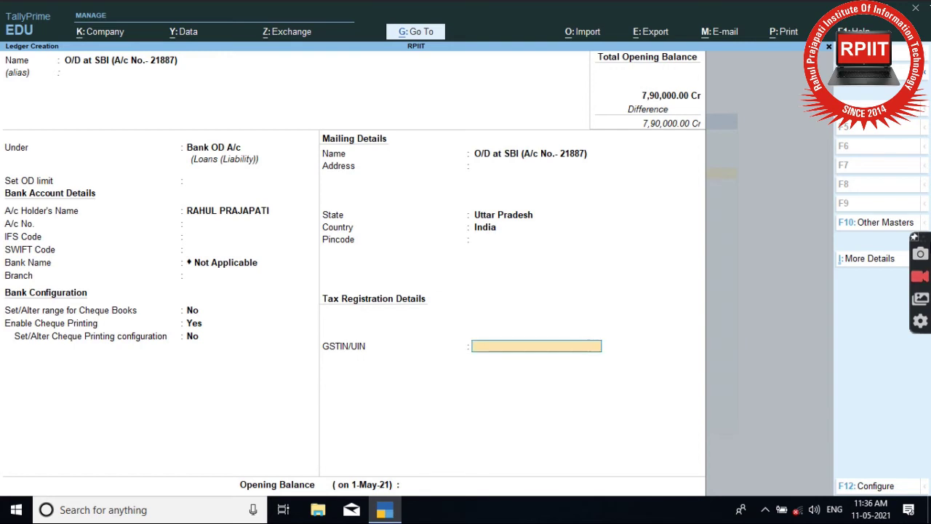
pyautogui.press('Return')
pyautogui.press('Return')
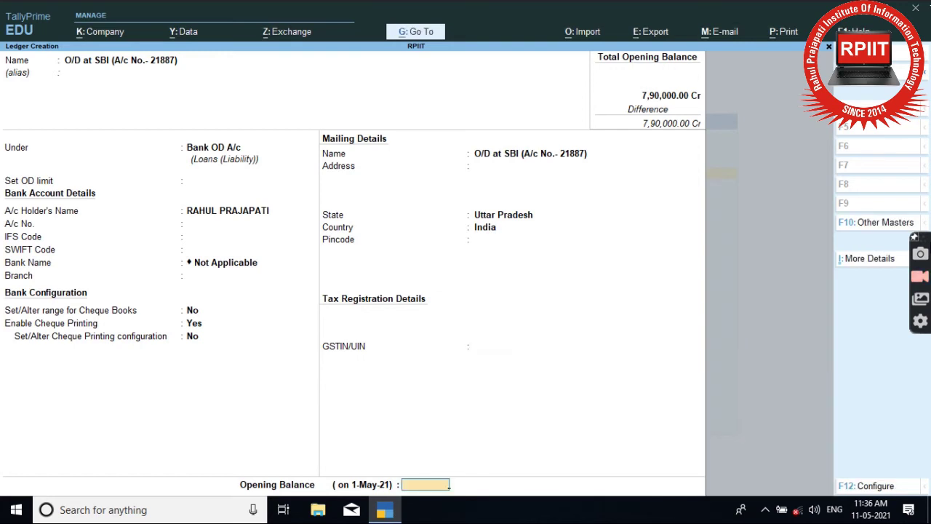
pyautogui.write('35000')
pyautogui.press('Return')
pyautogui.press('Return')
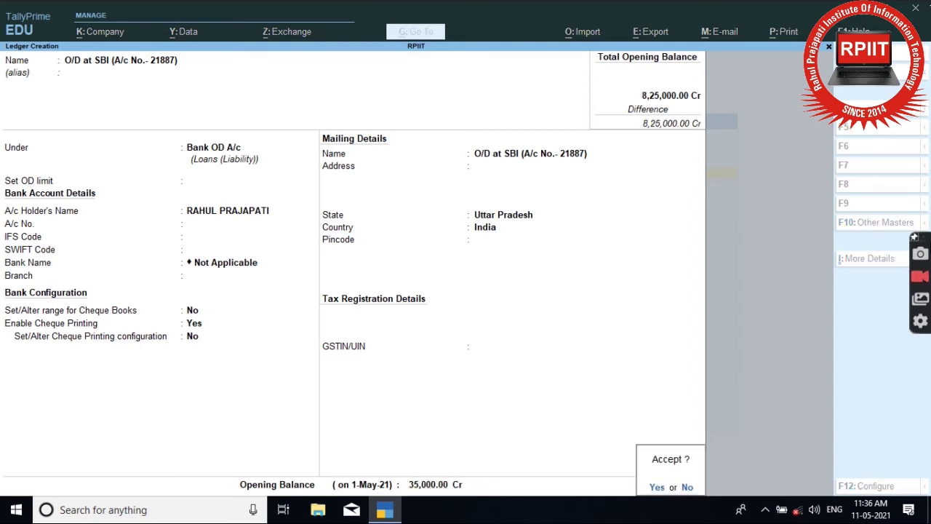
pyautogui.hotkey('ctrl', 'a')
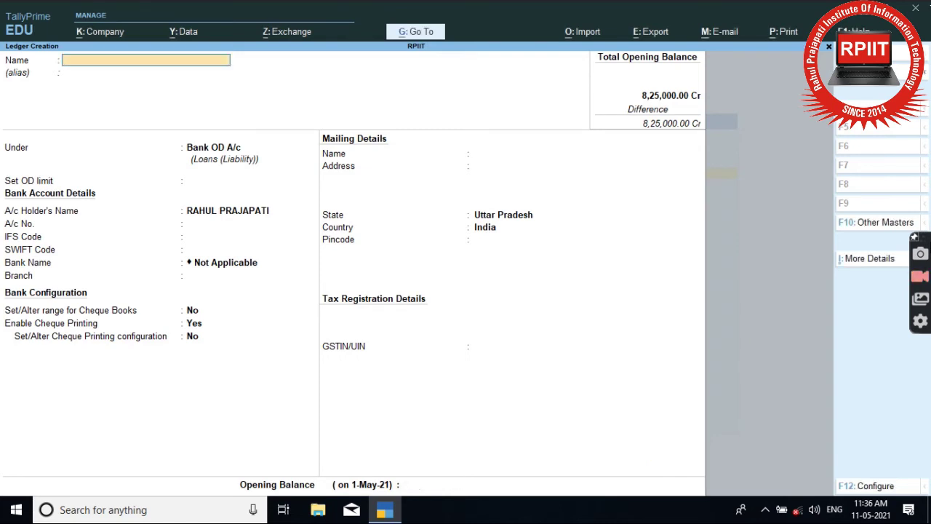
# Name the new ledger Loan Form HDFC and place it under the Secured Loans group.
pyautogui.write('Loan Form HDFC')
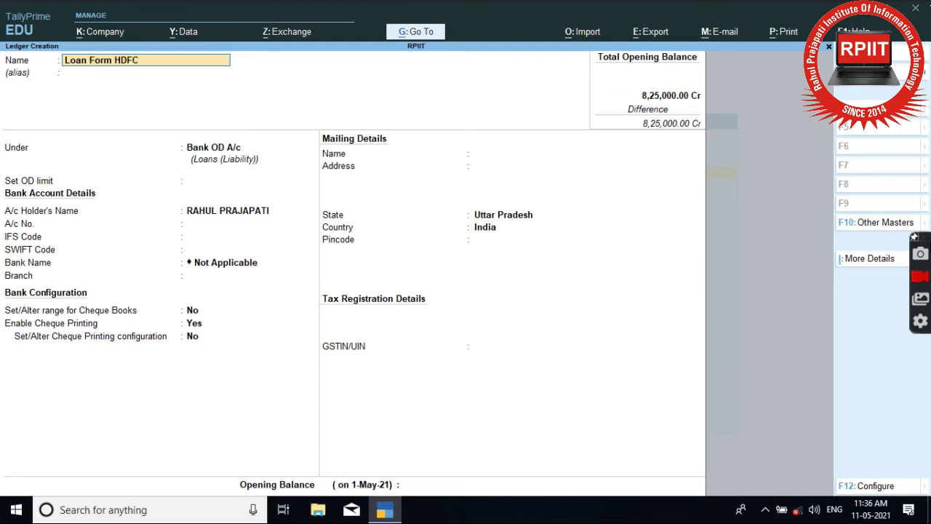
pyautogui.press('Return')
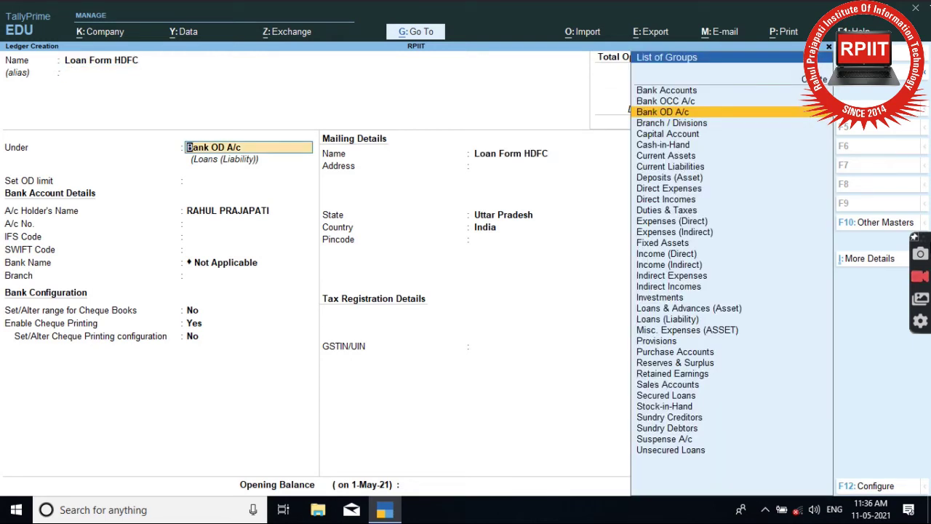
pyautogui.write('Sec')
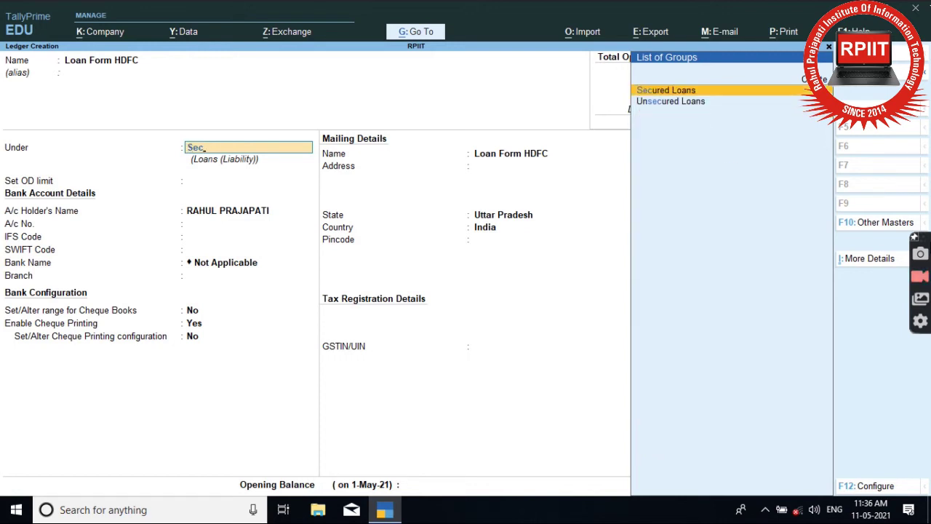
pyautogui.press('Return')
pyautogui.press('Return')
pyautogui.press('Return')
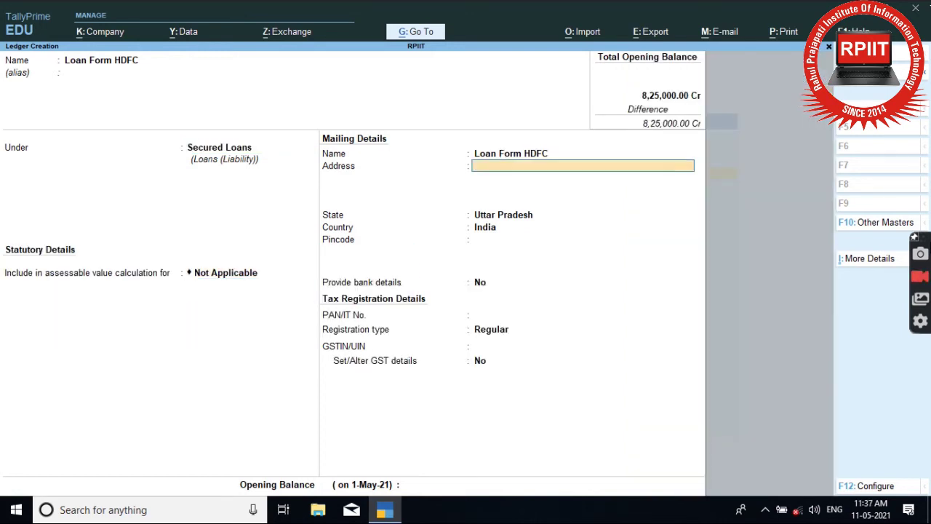
# Keep the HDFC loan ledger's default mailing and tax details, set its opening balance to 50,000 Cr, and save it.
pyautogui.press('Return')
pyautogui.press('Return')
pyautogui.press('Return')
pyautogui.press('Return')
pyautogui.press('Return')
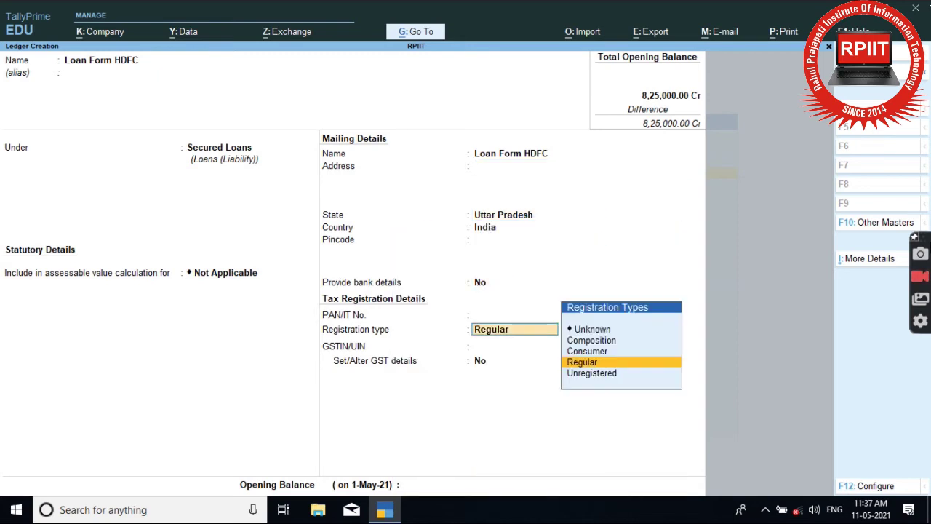
pyautogui.press('Return')
pyautogui.press('Return')
pyautogui.press('Return')
pyautogui.press('Return')
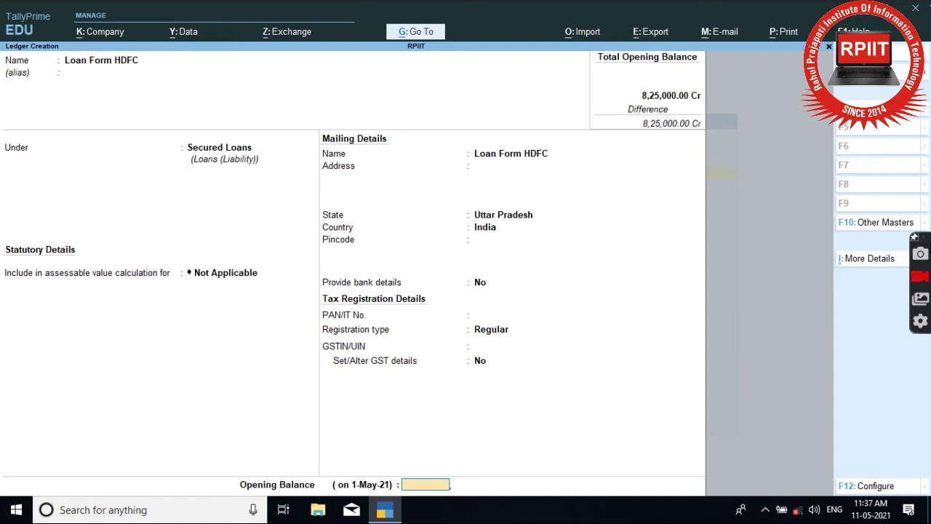
pyautogui.write('50000')
pyautogui.press('Return')
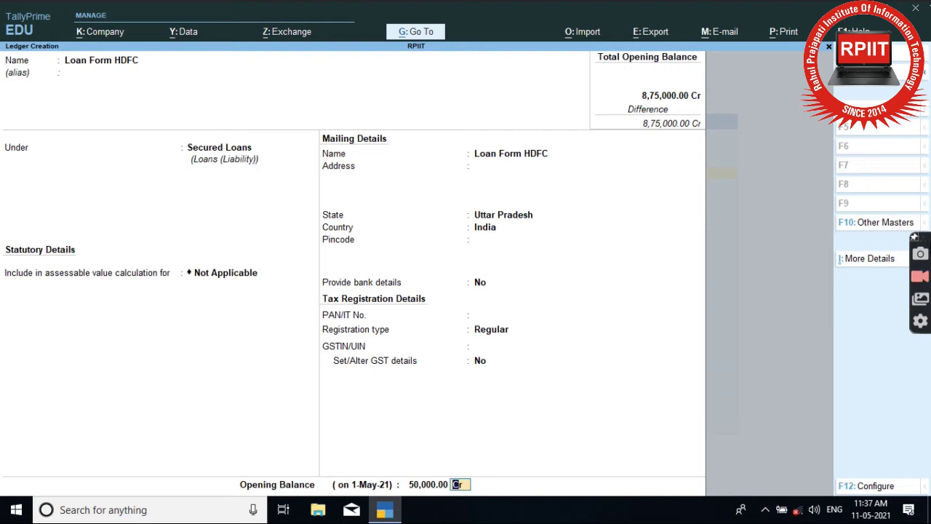
pyautogui.press('Return')
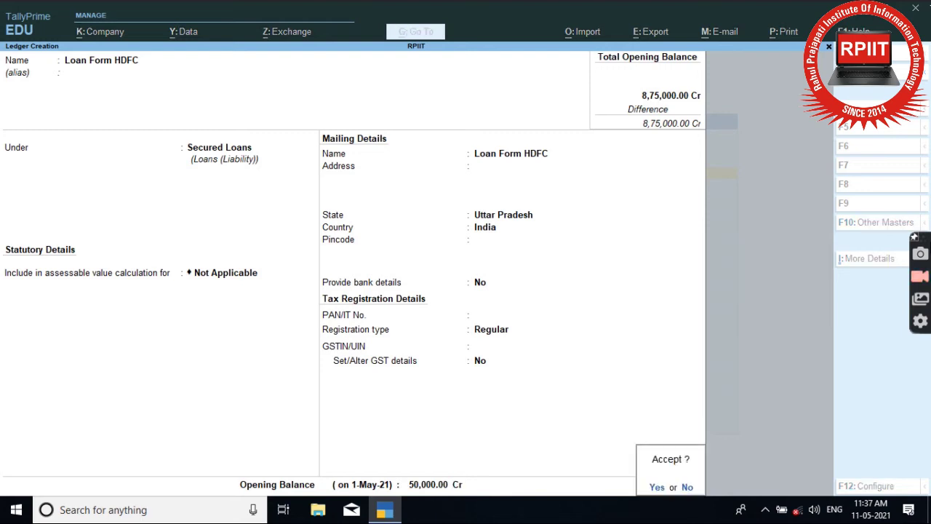
pyautogui.press('Return')
# Name the new ledger Loan From Bajaj Finance and place it under the Unsecured Loans group.
pyautogui.write('L')
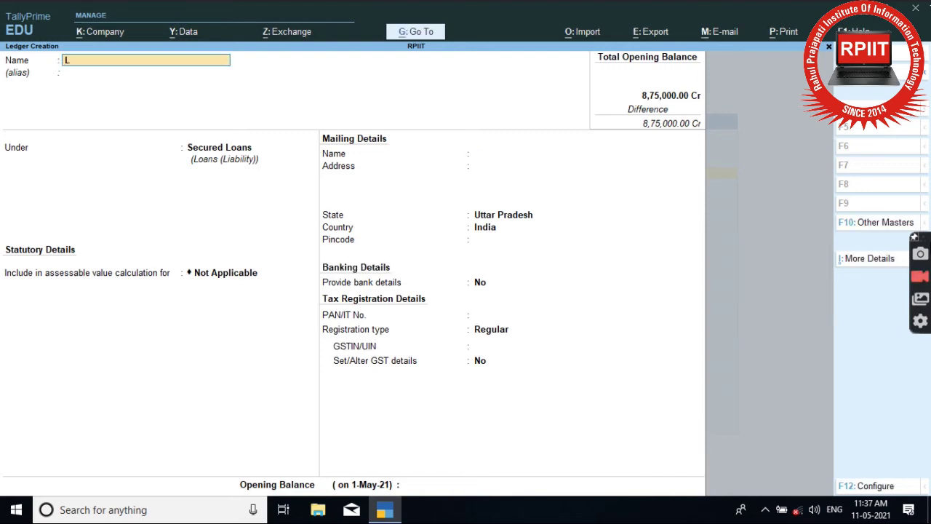
pyautogui.write('oan From Ba')
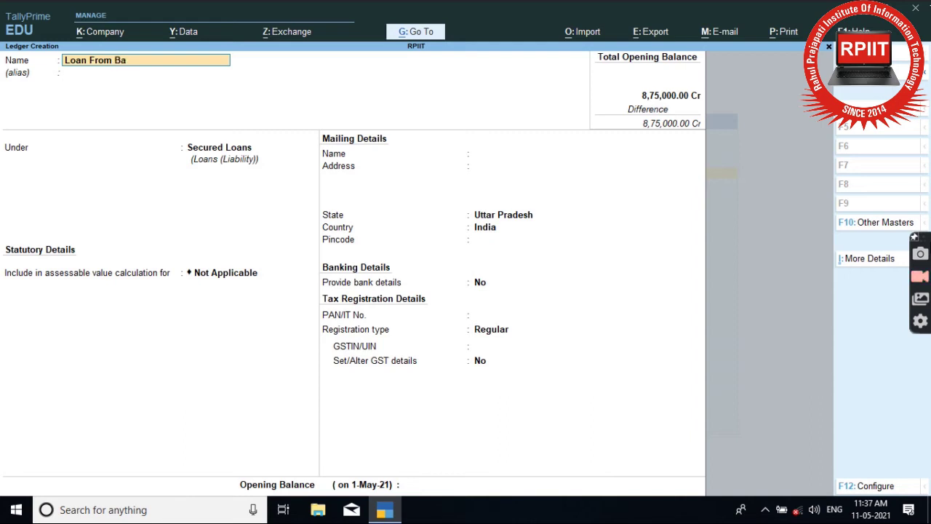
pyautogui.write('jaj Finance')
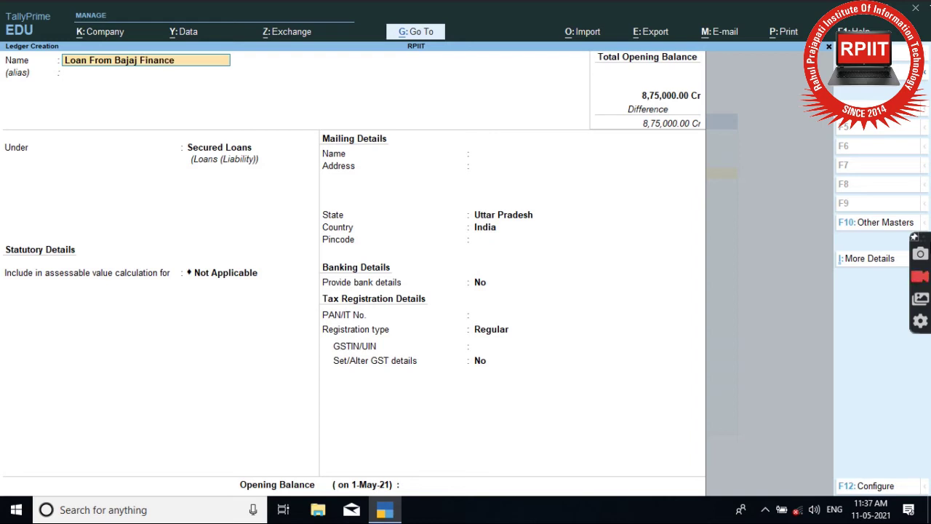
pyautogui.press('Return')
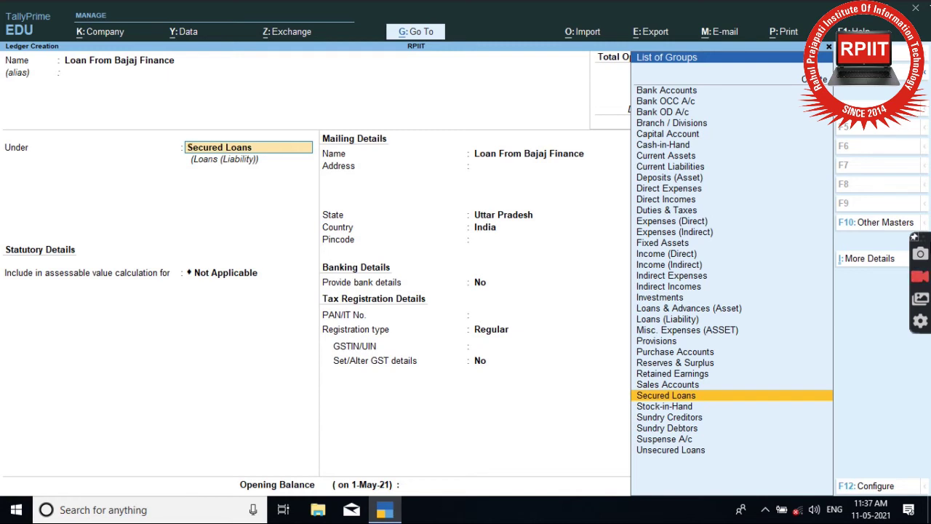
pyautogui.write('Un')
pyautogui.press('Return')
pyautogui.press('Return')
pyautogui.press('Return')
pyautogui.press('Return')
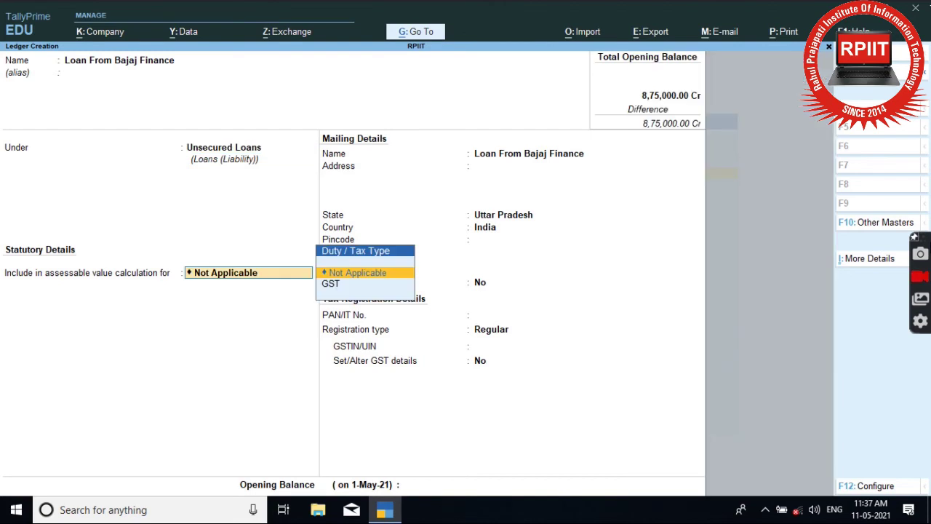
# Keep the Bajaj Finance loan ledger's default details, set its opening balance to 40,000 Cr, and save it.
pyautogui.press('Return')
pyautogui.press('Return')
pyautogui.press('Return')
pyautogui.press('Return')
pyautogui.press('Return')
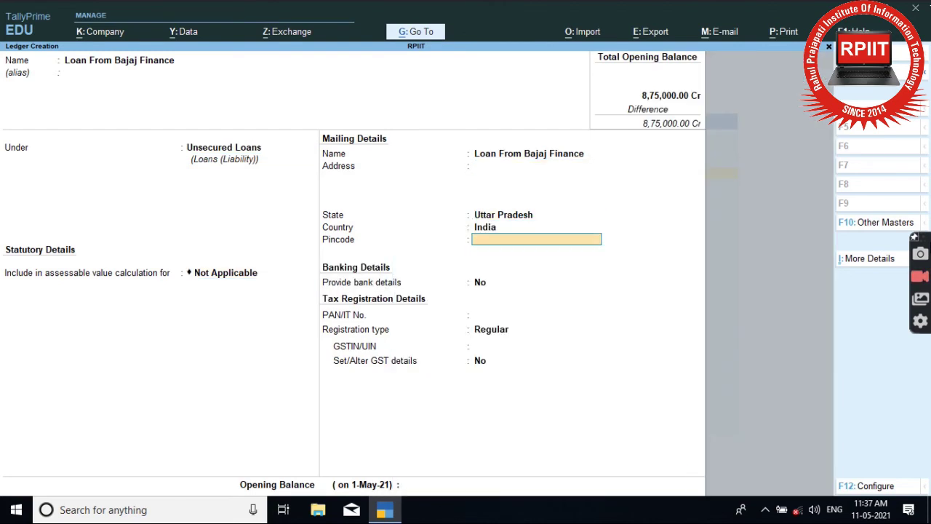
pyautogui.press('Return')
pyautogui.press('Return')
pyautogui.press('Return')
pyautogui.press('Return')
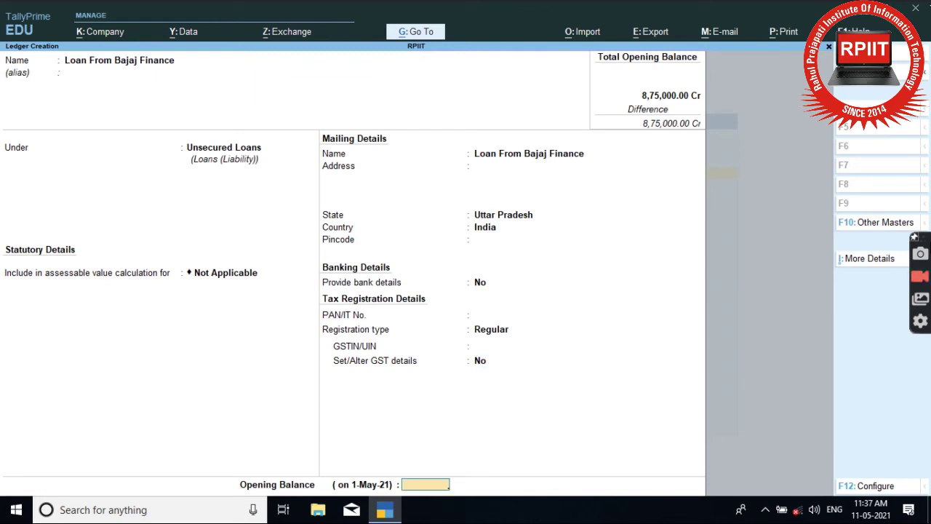
pyautogui.write('40,000')
pyautogui.press('Return')
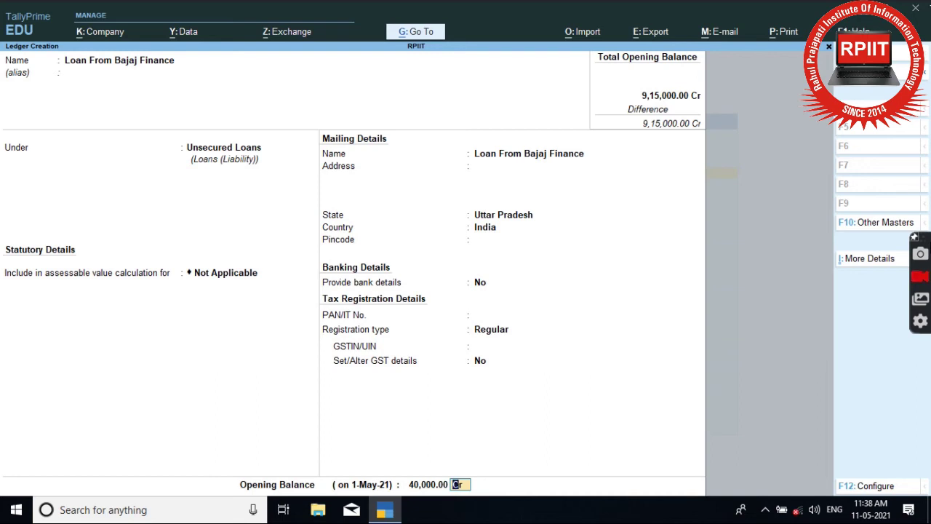
pyautogui.press('Return')
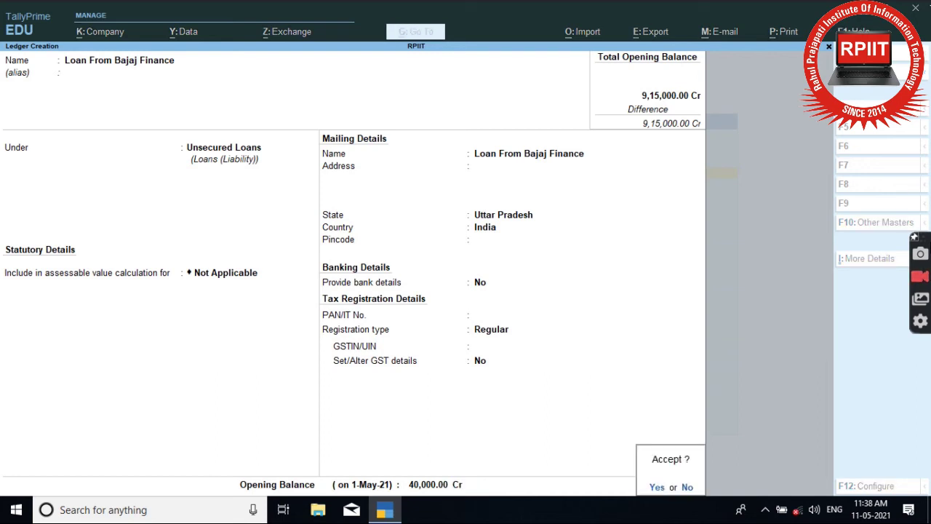
pyautogui.press('y')
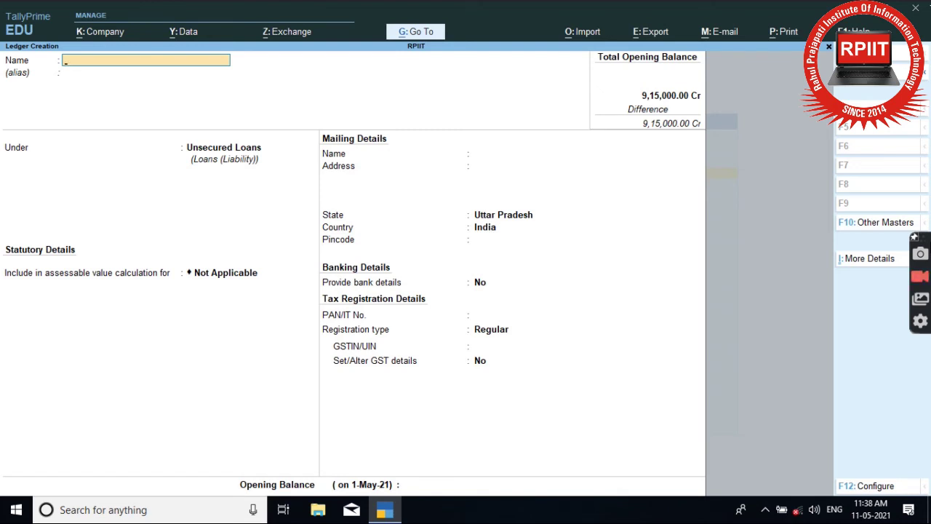
# Name the new ledger M/s AK Enterprise, leaving the alias blank.
pyautogui.write('M/s')
pyautogui.press('BackSpace')
pyautogui.press('BackSpace')
pyautogui.write('/s')
pyautogui.write('AK Entra')
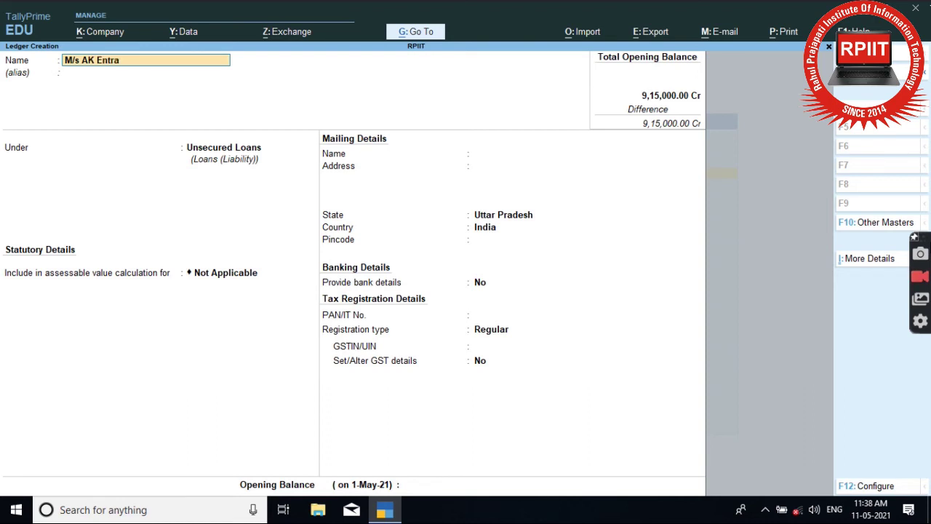
pyautogui.press('BackSpace')
pyautogui.press('BackSpace')
pyautogui.write('erprise')
pyautogui.press('Return')
pyautogui.press('Return')
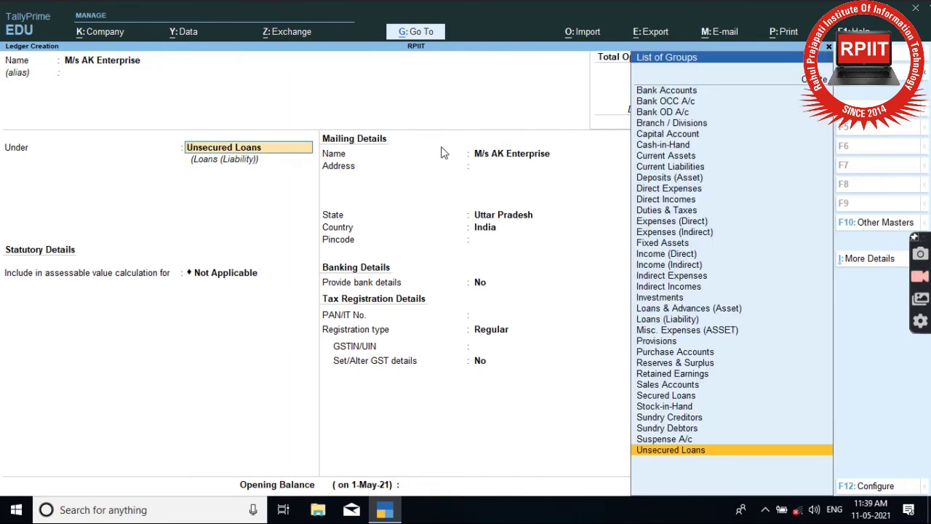
# Place M/s AK Enterprise under the Sundry Creditors group, keeping bill-by-bill balances on and the default credit period blank.
pyautogui.write('Sun')
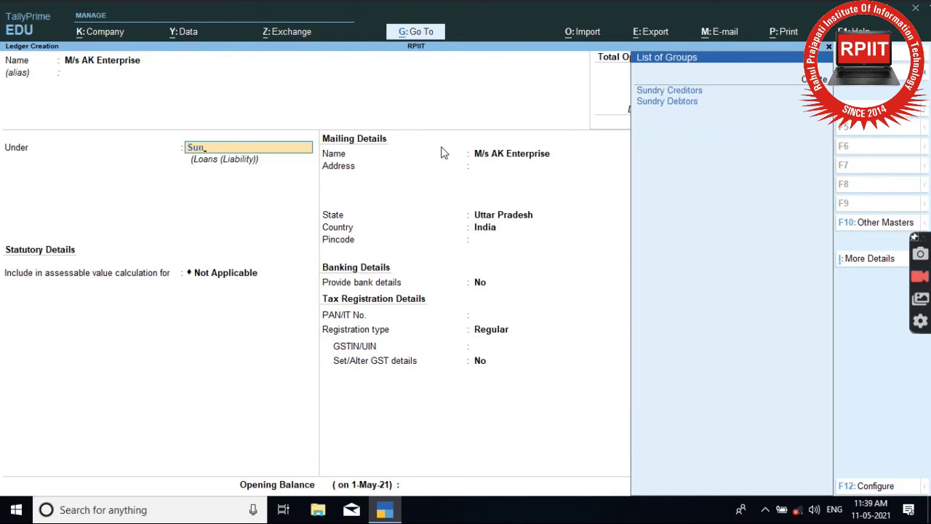
pyautogui.press('Return')
pyautogui.press('Return')
pyautogui.press('Return')
pyautogui.press('Return')
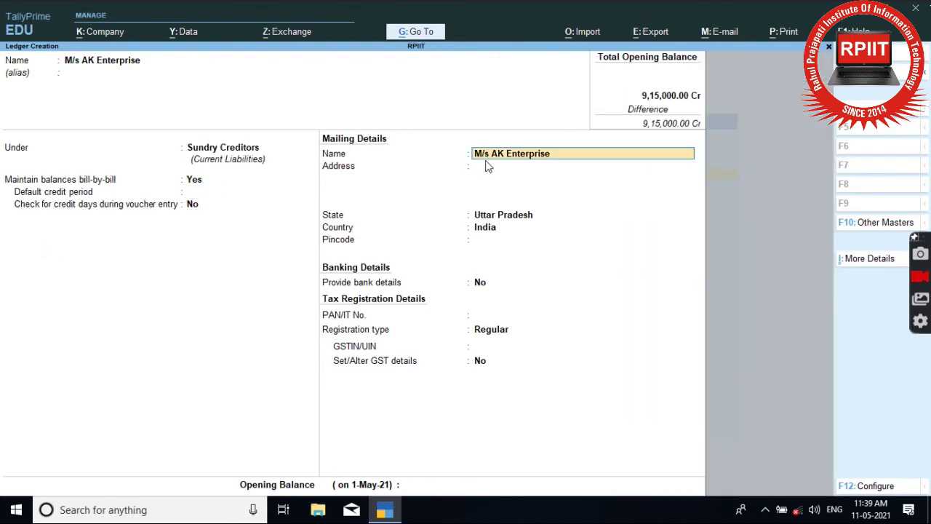
# Keep M/s AK Enterprise's default mailing and tax details and set its opening balance to 35,000 Cr.
pyautogui.press('Return')
pyautogui.press('Return')
pyautogui.press('Return')
pyautogui.press('Return')
pyautogui.press('Return')
pyautogui.press('Return')
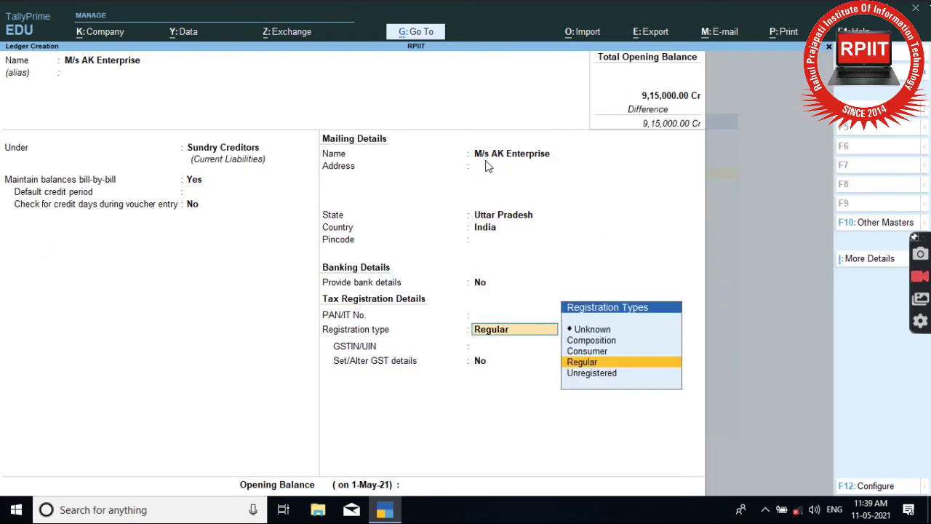
pyautogui.press('Return')
pyautogui.press('Return')
pyautogui.press('Return')
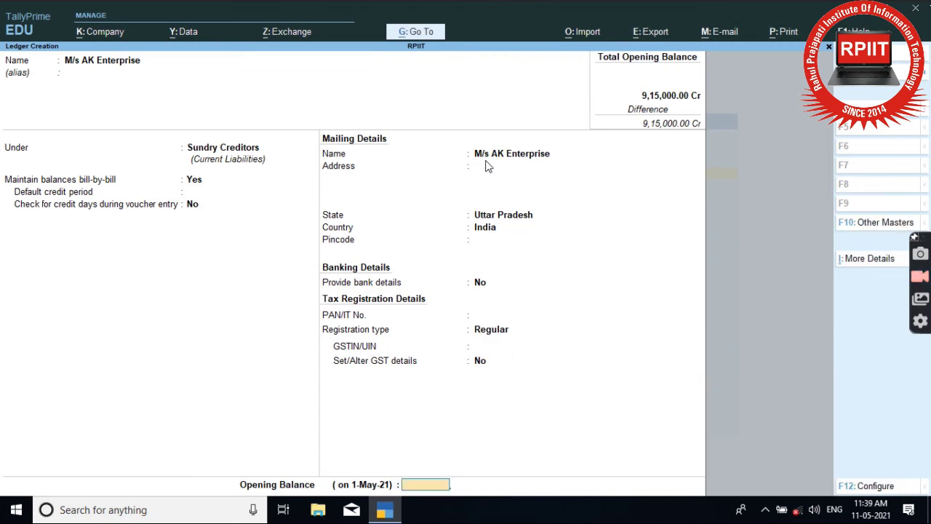
pyautogui.write('35000')
pyautogui.press('Return')
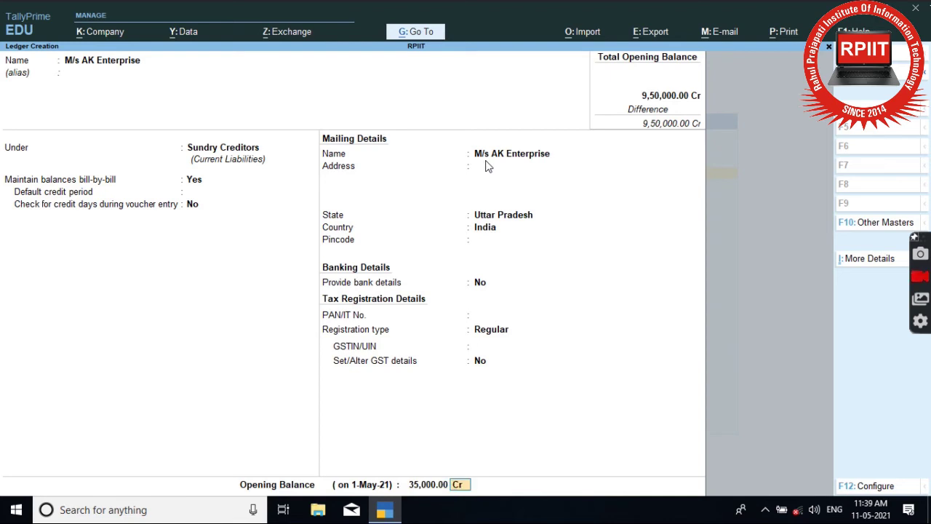
pyautogui.press('Return')
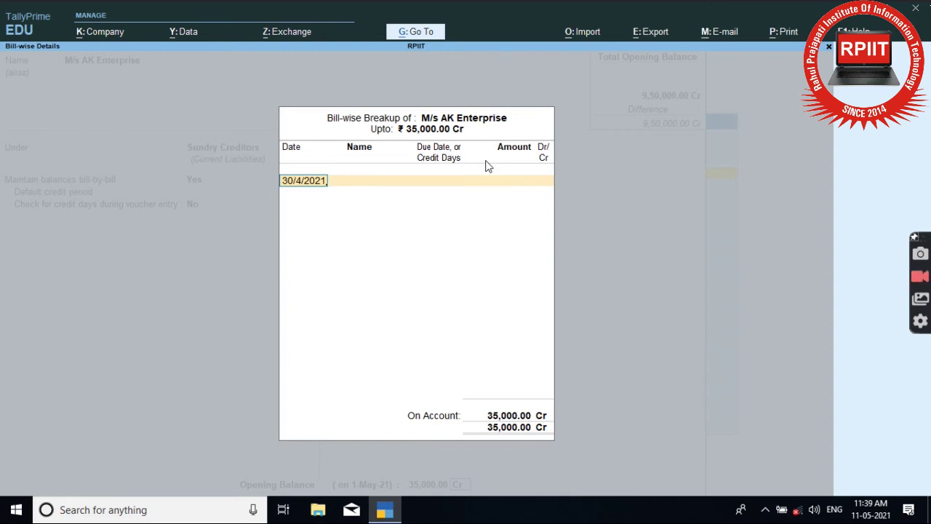
# Replace the date in the bill-wise breakup with 1.5, close the breakup, and save the M/s AK Enterprise ledger.
pyautogui.press('BackSpace')
pyautogui.press('BackSpace')
pyautogui.press('BackSpace')
pyautogui.press('BackSpace')
pyautogui.press('BackSpace')
pyautogui.press('BackSpace')
pyautogui.press('BackSpace')
pyautogui.press('BackSpace')
pyautogui.press('BackSpace')
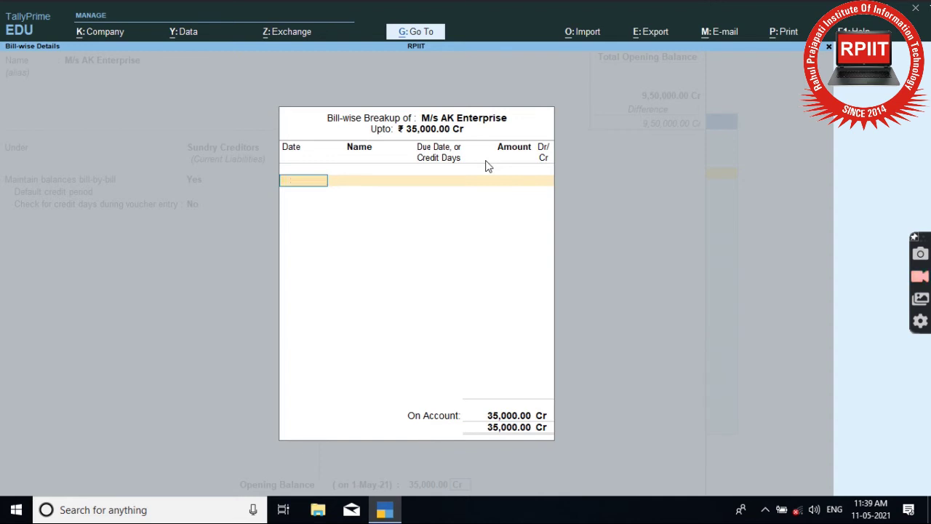
pyautogui.write('1.5')
pyautogui.press('Return')
pyautogui.press('Return')
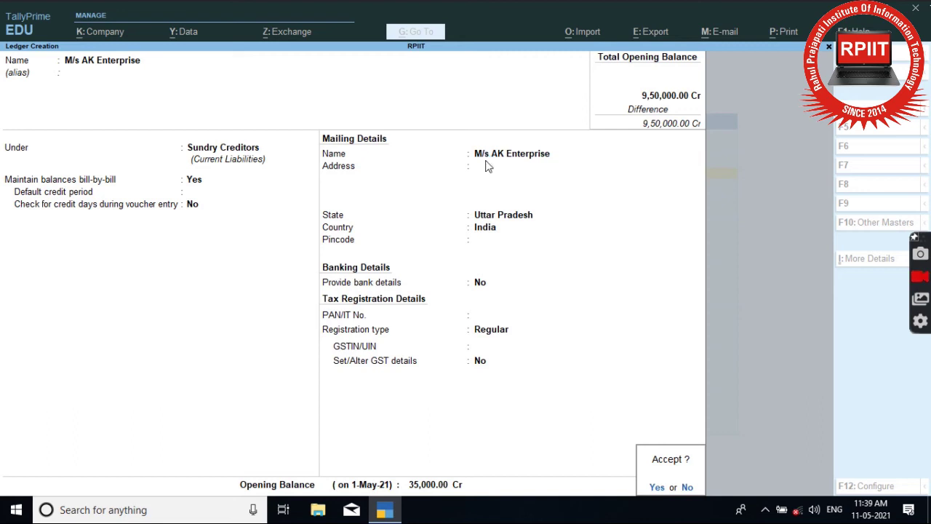
pyautogui.press('Return')
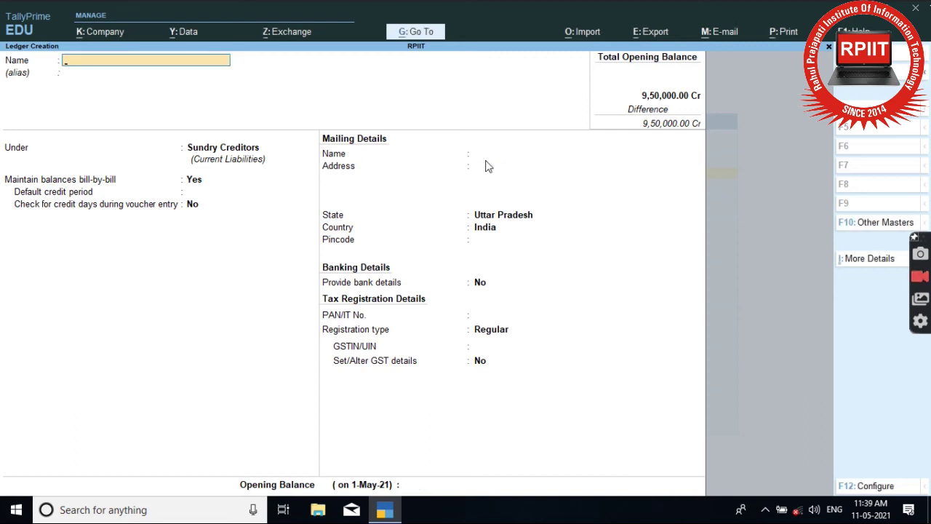
# Name the new ledger M/s BK Traders, leaving the alias blank.
pyautogui.write('M/s BK Traders')
pyautogui.press('Return')
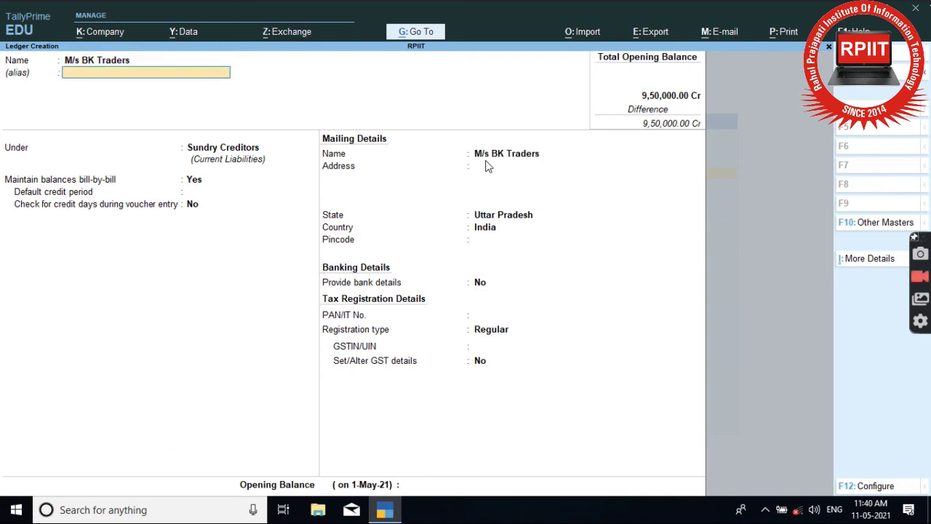
pyautogui.press('Return')
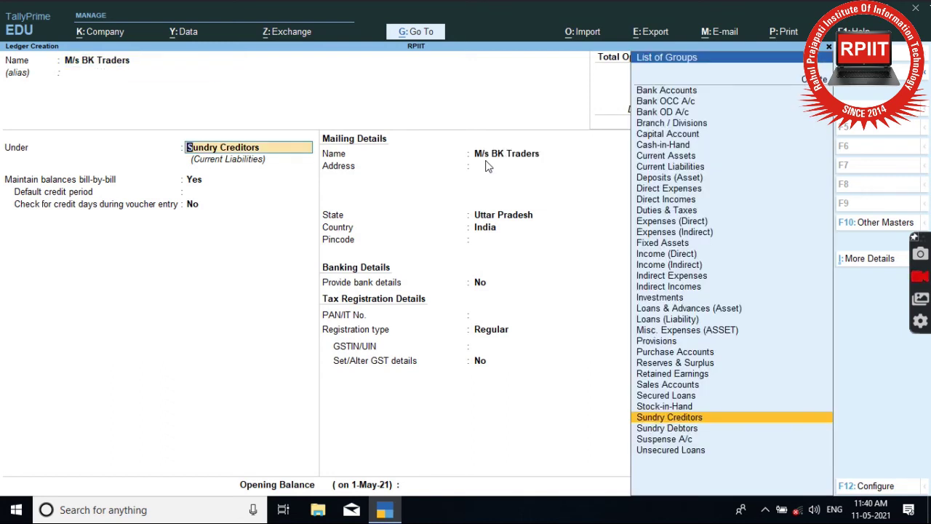
# Place M/s BK Traders under Sundry Creditors, keeping bill-by-bill balances on and the default mailing, banking and tax registration details.
pyautogui.press('Return')
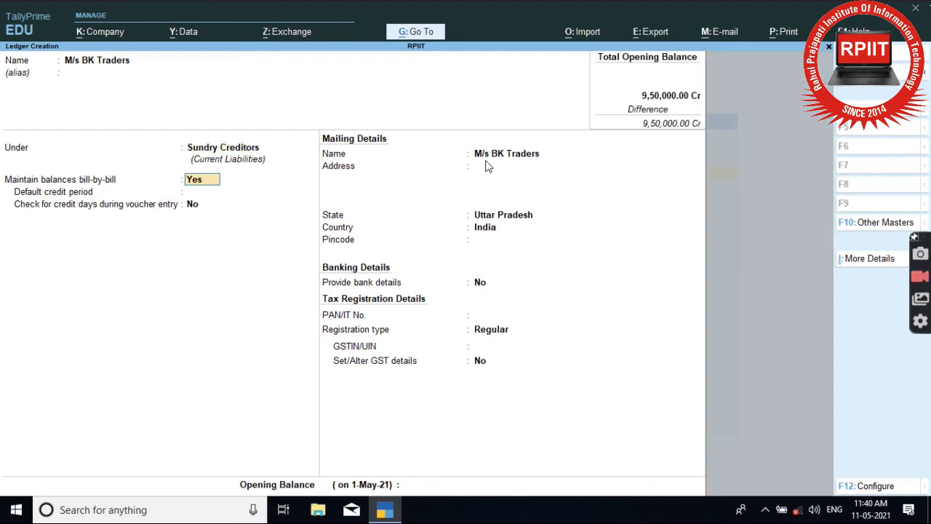
pyautogui.press('Return')
pyautogui.press('Return')
pyautogui.press('Return')
pyautogui.press('Return')
pyautogui.press('Return')
pyautogui.press('Return')
pyautogui.press('Return')
pyautogui.press('Return')
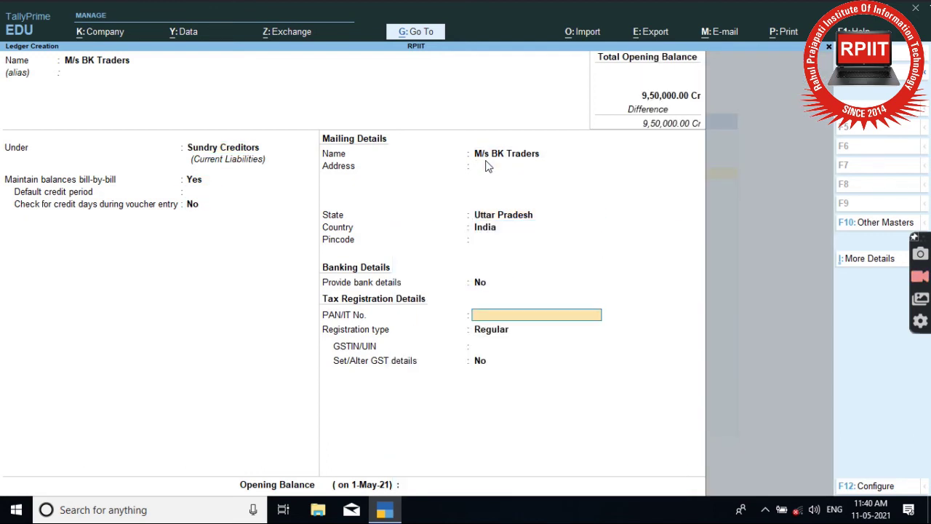
pyautogui.press('Return')
pyautogui.press('Return')
pyautogui.press('Return')
pyautogui.press('Return')
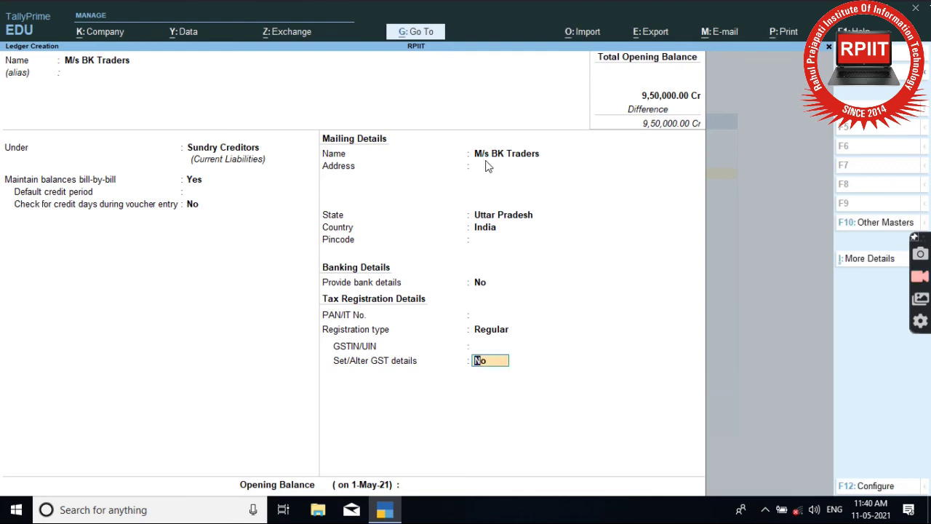
# Leave the GST details unaltered and set the M/s BK Traders opening balance to 26,000 Cr.
pyautogui.press('Return')
pyautogui.write('26')
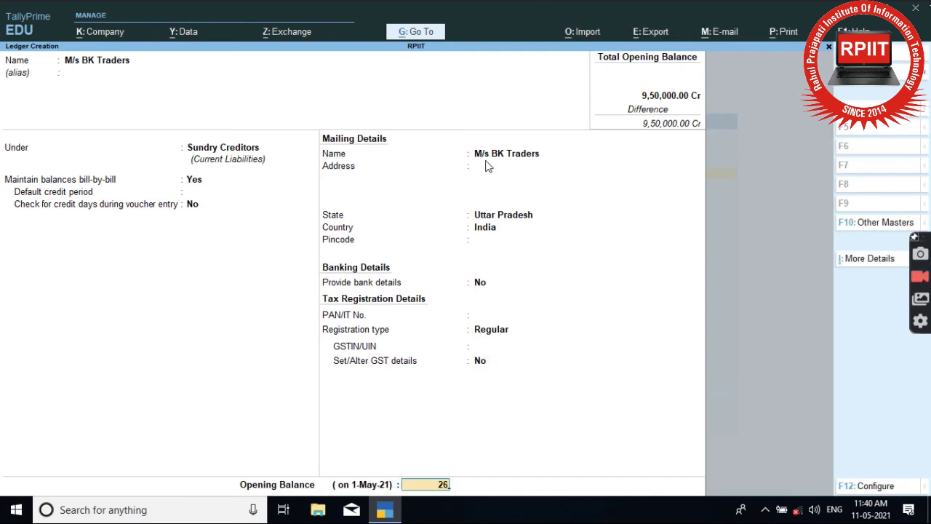
pyautogui.write(',000')
pyautogui.press('Return')
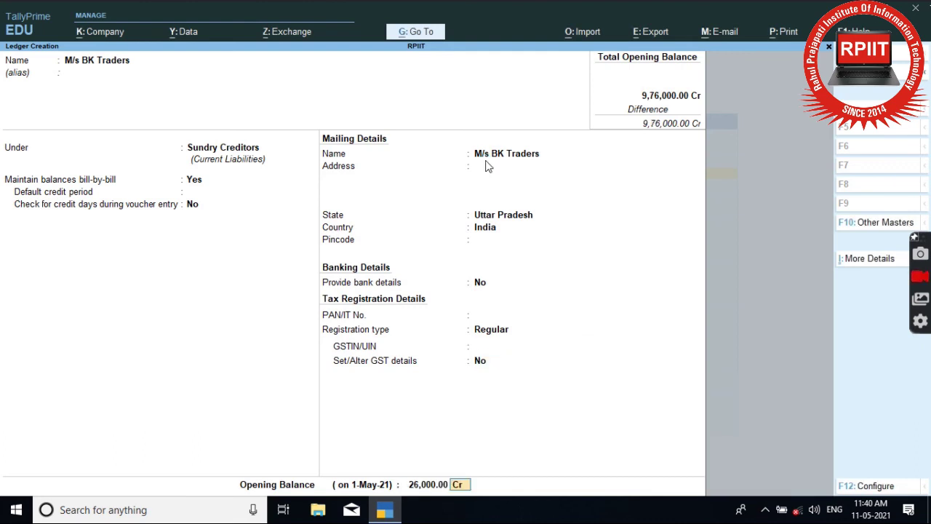
pyautogui.press('Return')
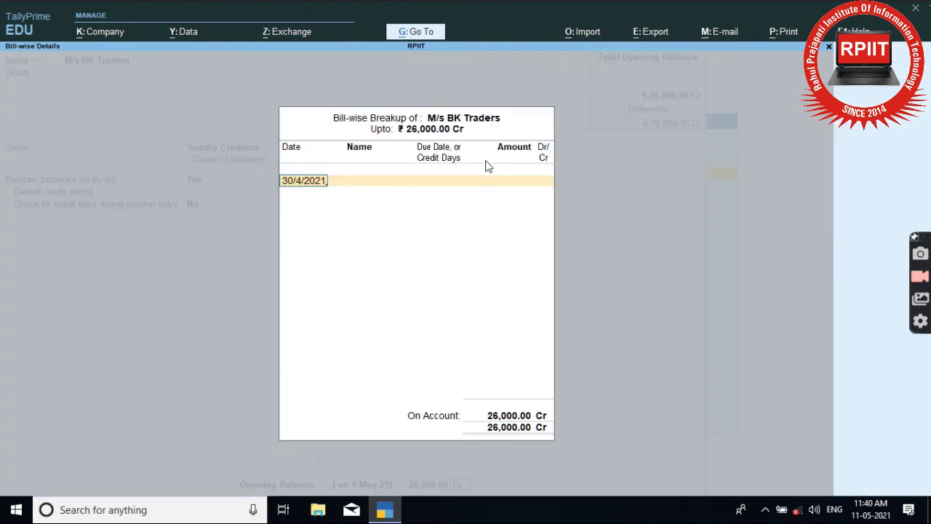
# Replace the date in the bill-wise breakup with day 1, close the breakup, and save the M/s BK Traders ledger.
pyautogui.press('BackSpace')
pyautogui.press('BackSpace')
pyautogui.press('BackSpace')
pyautogui.press('BackSpace')
pyautogui.press('BackSpace')
pyautogui.press('BackSpace')
pyautogui.press('BackSpace')
pyautogui.press('BackSpace')
pyautogui.press('BackSpace')
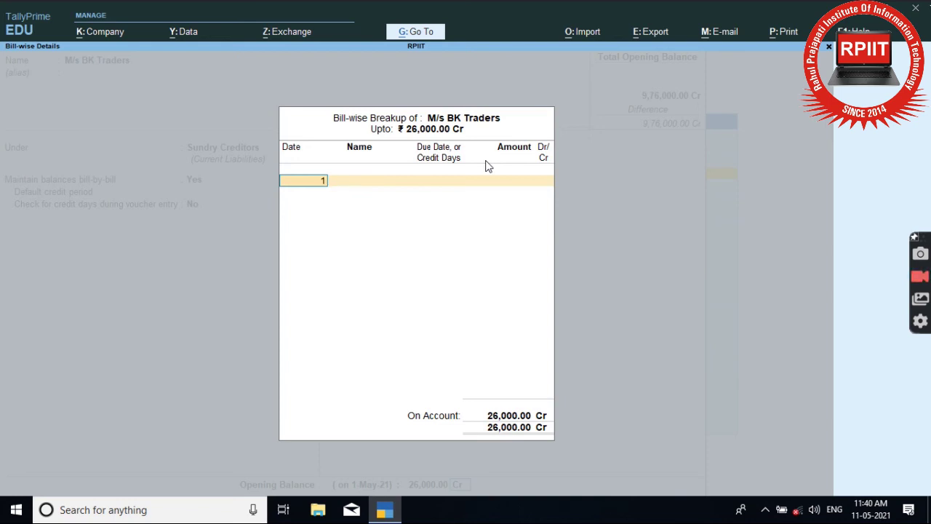
pyautogui.write('1')
pyautogui.press('Return')
pyautogui.press('Return')
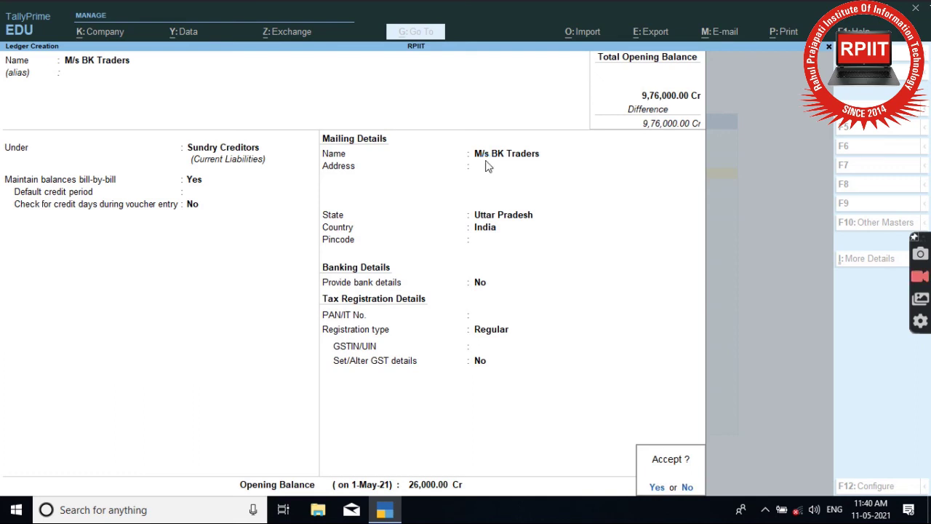
pyautogui.press('Return')
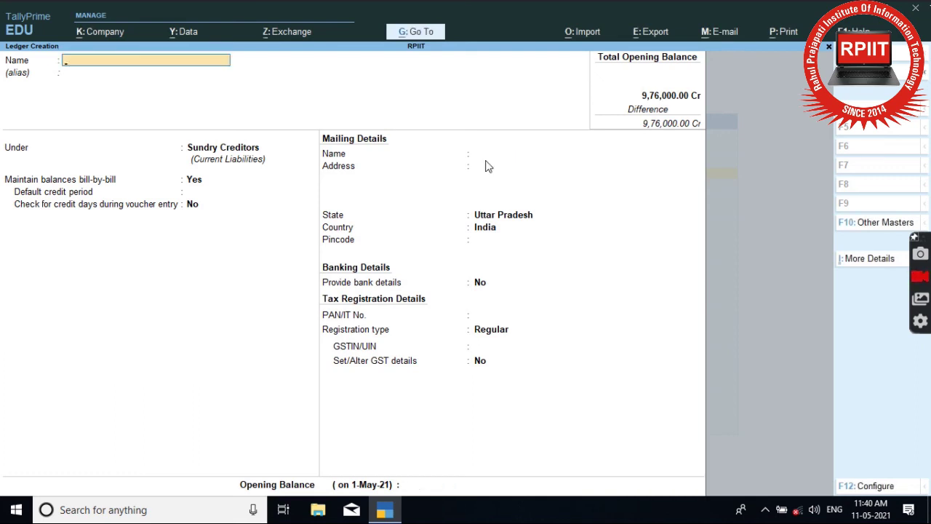
# Name the new ledger Manish Traders and place it under Sundry Creditors with bill-by-bill balances on and no default credit period.
pyautogui.write('Manish Traders')
pyautogui.press('Return')
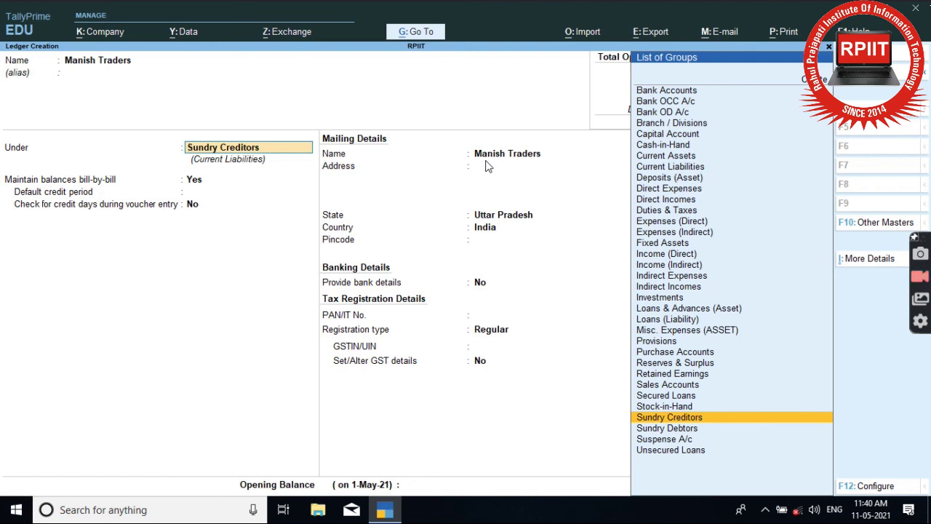
pyautogui.press('Return')
pyautogui.press('Return')
pyautogui.press('Return')
pyautogui.press('Return')
pyautogui.press('Return')
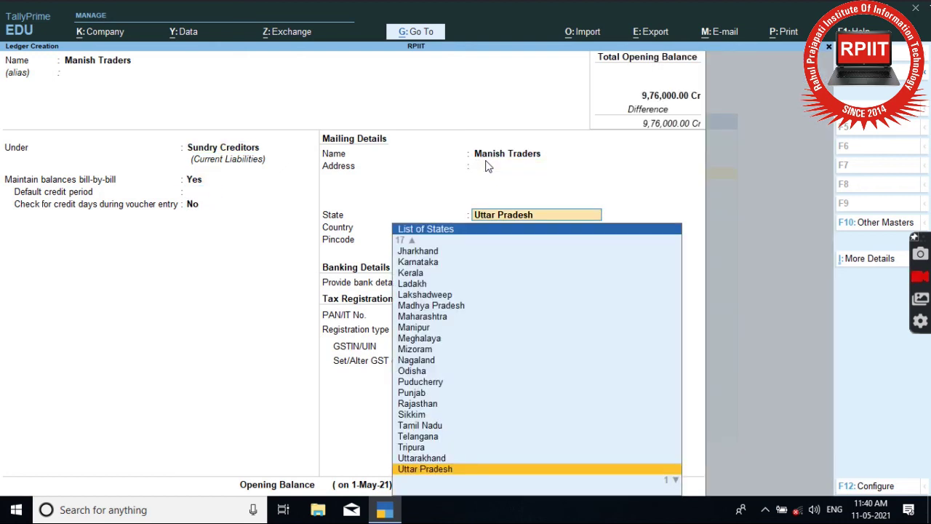
# Keep Manish Traders' default state, country, banking and tax details and set its opening balance to 35,000 Cr.
pyautogui.press('Return')
pyautogui.press('Return')
pyautogui.press('Return')
pyautogui.press('Return')
pyautogui.press('Return')
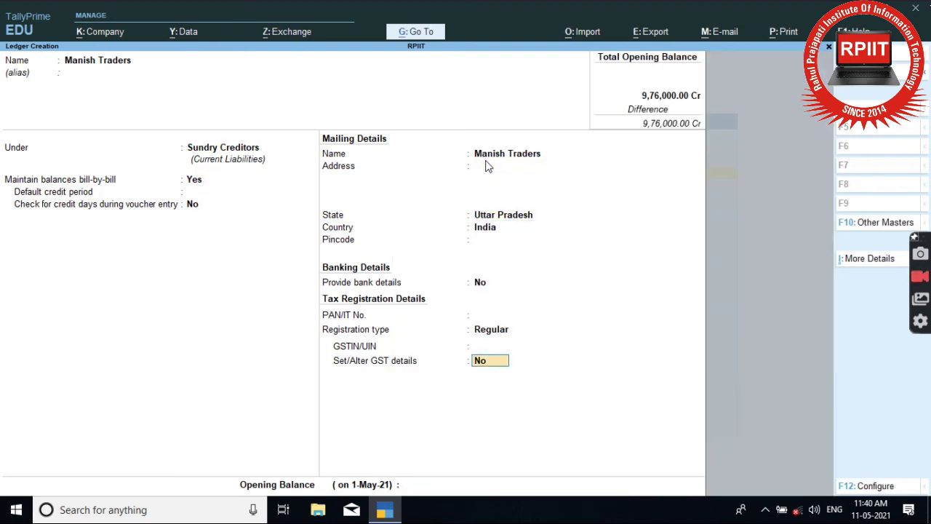
pyautogui.press('Return')
pyautogui.write('3')
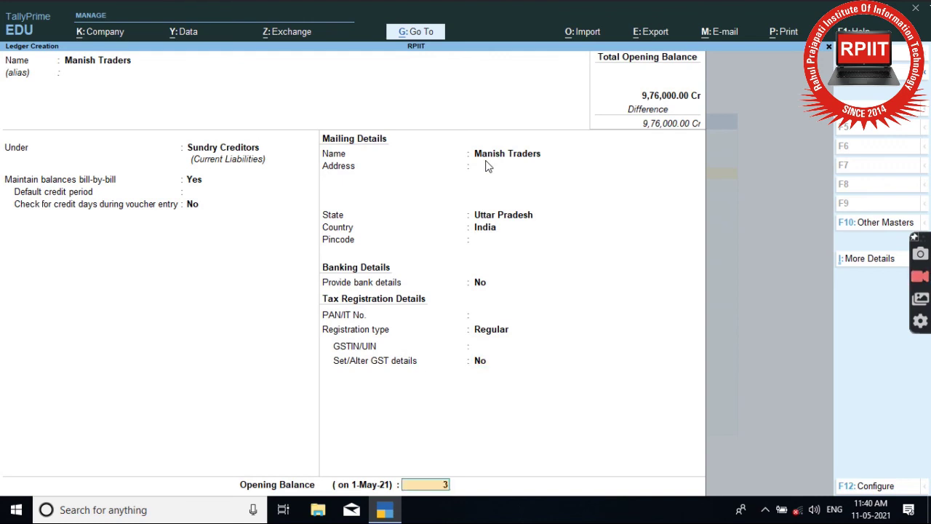
pyautogui.write('5,000')
pyautogui.press('Return')
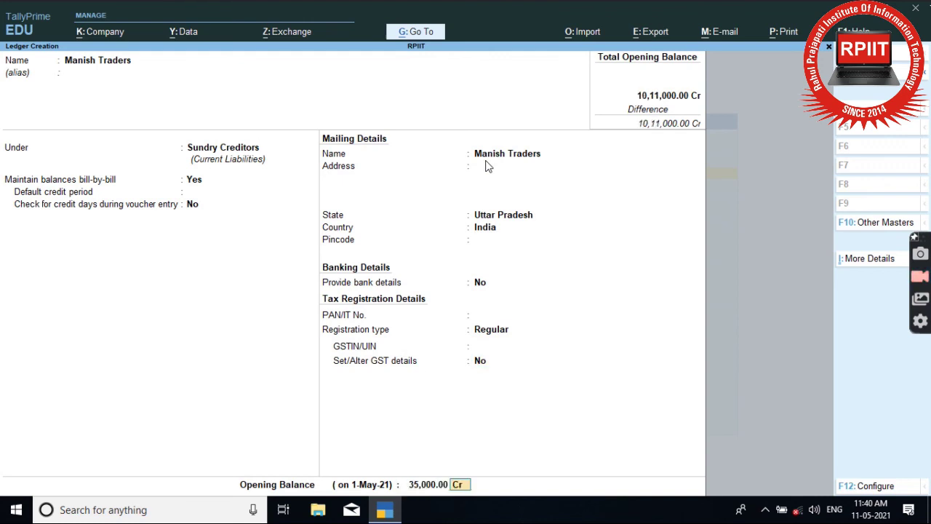
pyautogui.press('Return')
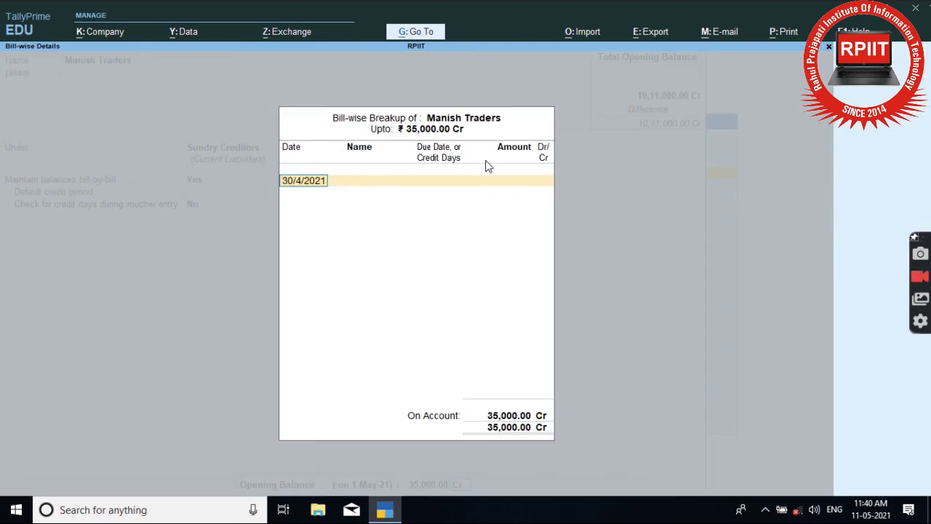
# Replace the date in the bill-wise breakup with 1.5, close the breakup, and save the Manish Traders ledger.
pyautogui.press('BackSpace')
pyautogui.write('1.5')
pyautogui.press('Return')
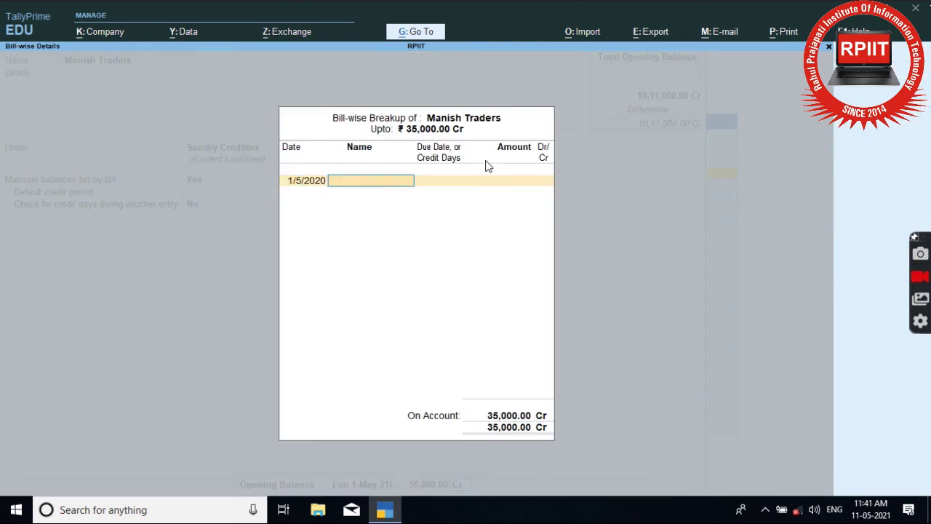
pyautogui.write('.')
pyautogui.press('Return')
pyautogui.press('Return')
pyautogui.press('Return')
pyautogui.press('Return')
pyautogui.press('Return')
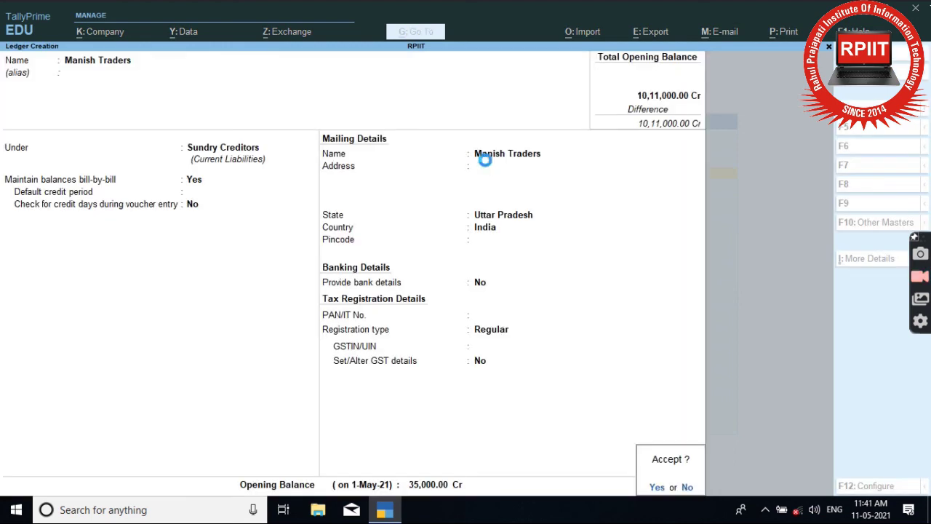
pyautogui.press('Return')
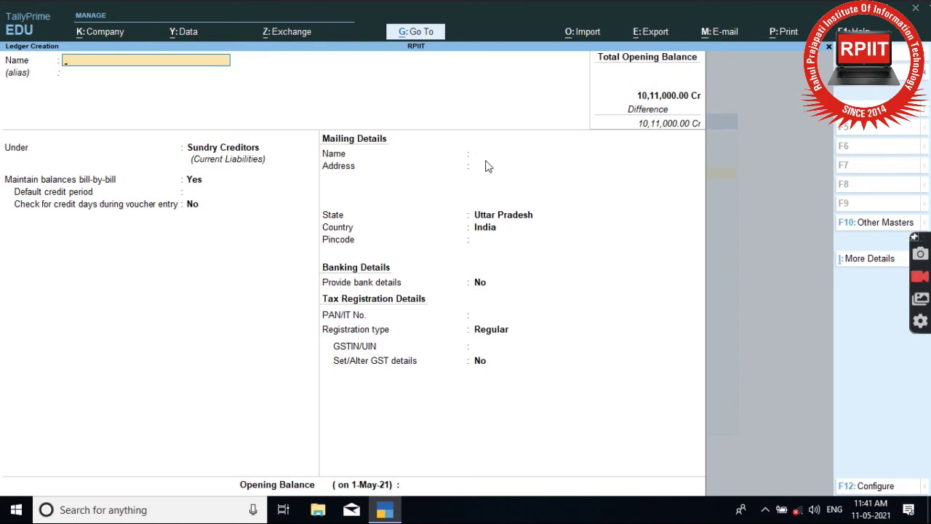
# Name the new ledger Building and place it under the Fixed Assets group, keeping GST applicable.
pyautogui.write('Building')
pyautogui.press('Return')
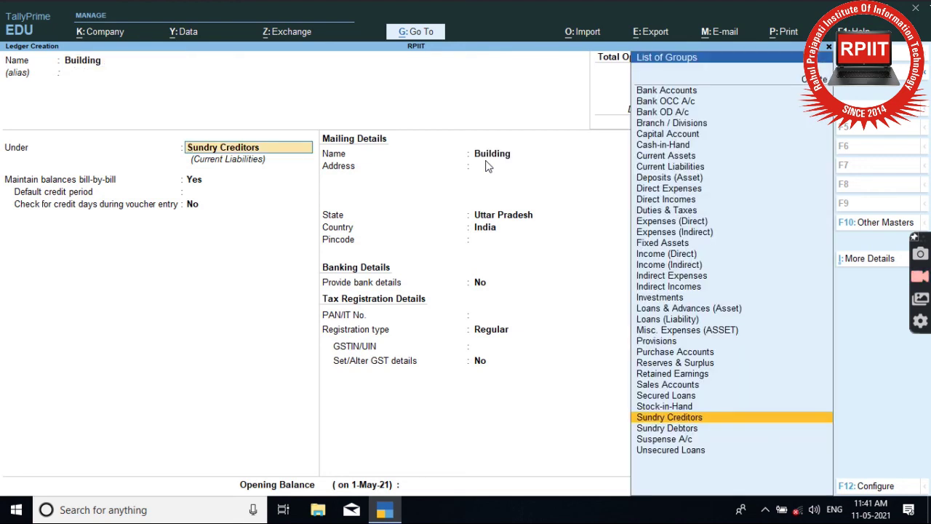
pyautogui.write('f')
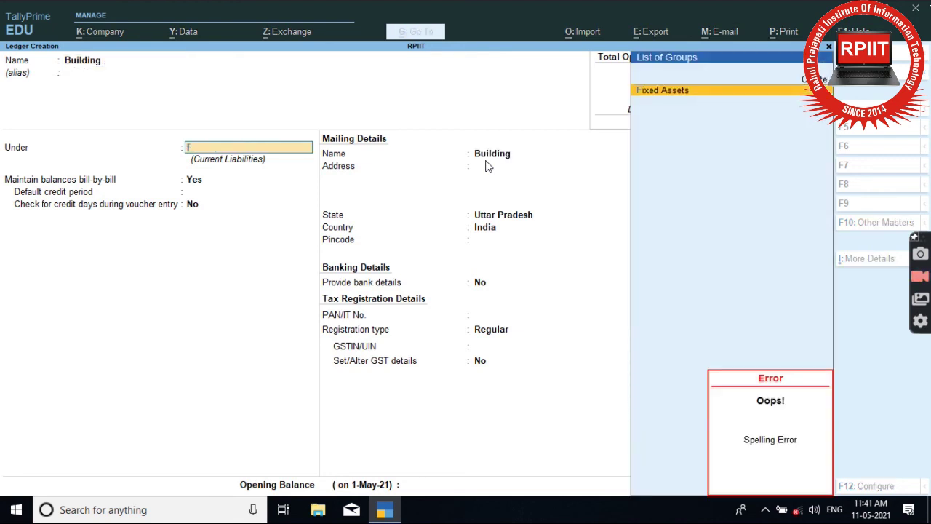
pyautogui.press('Return')
pyautogui.press('Return')
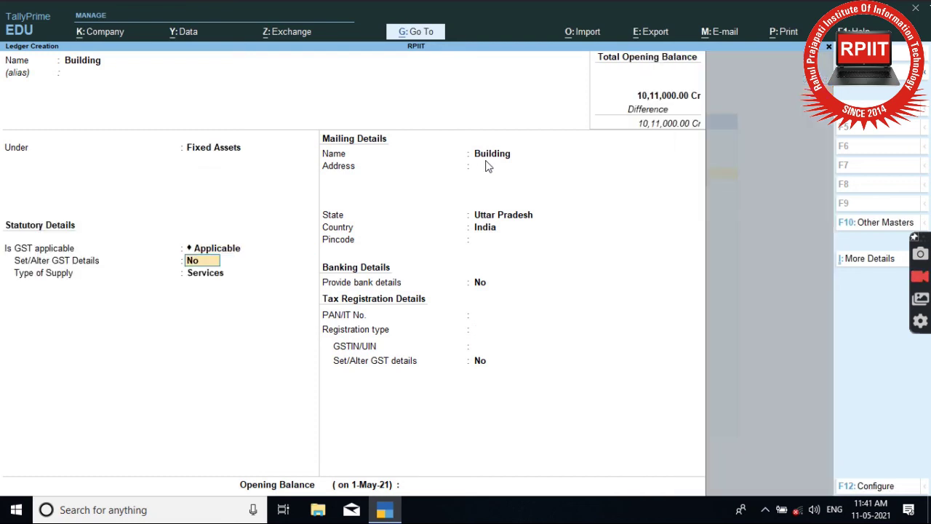
# Keep Building's default statutory and mailing details, set its opening balance to 1,50,000 Dr, and save the ledger.
pyautogui.press('Return')
pyautogui.press('Return')
pyautogui.press('Return')
pyautogui.press('Return')
pyautogui.press('Return')
pyautogui.press('Return')
pyautogui.press('Return')
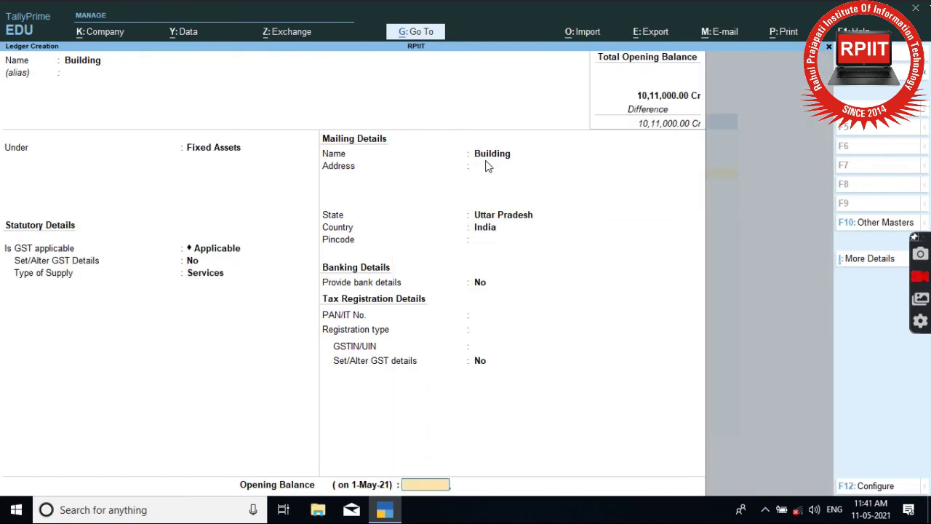
pyautogui.write('1,50,00')
pyautogui.write('0')
pyautogui.press('Return')
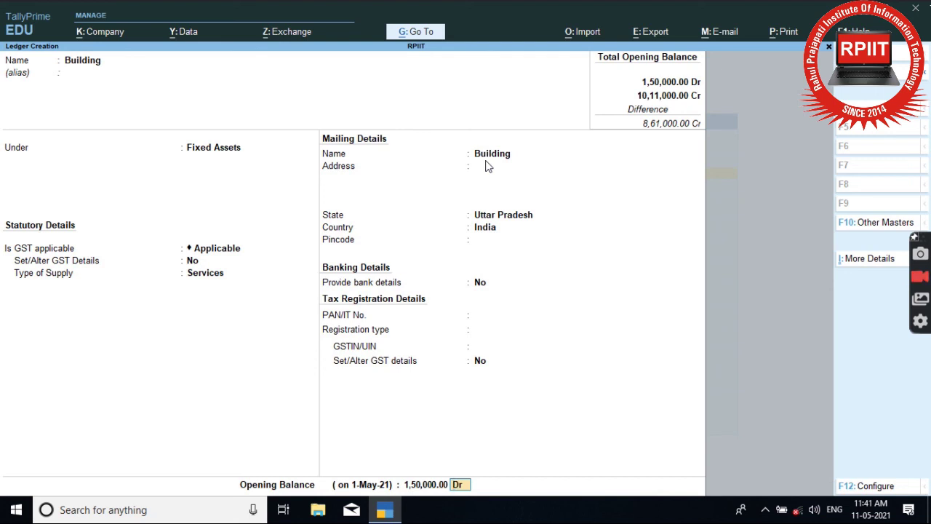
pyautogui.press('Return')
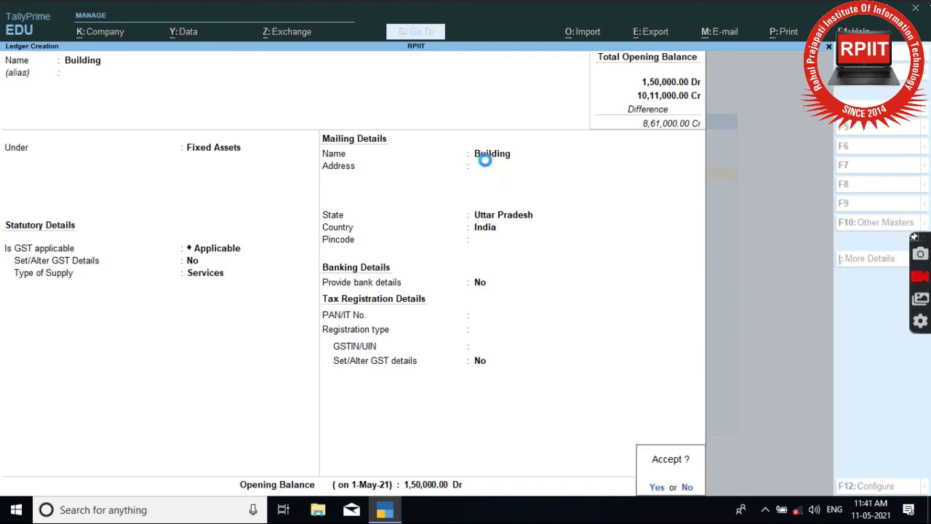
pyautogui.press('Return')
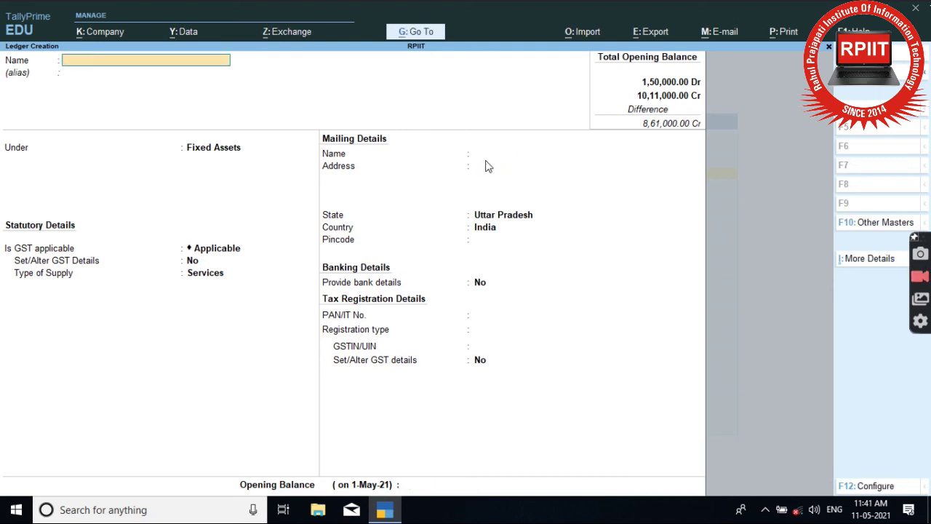